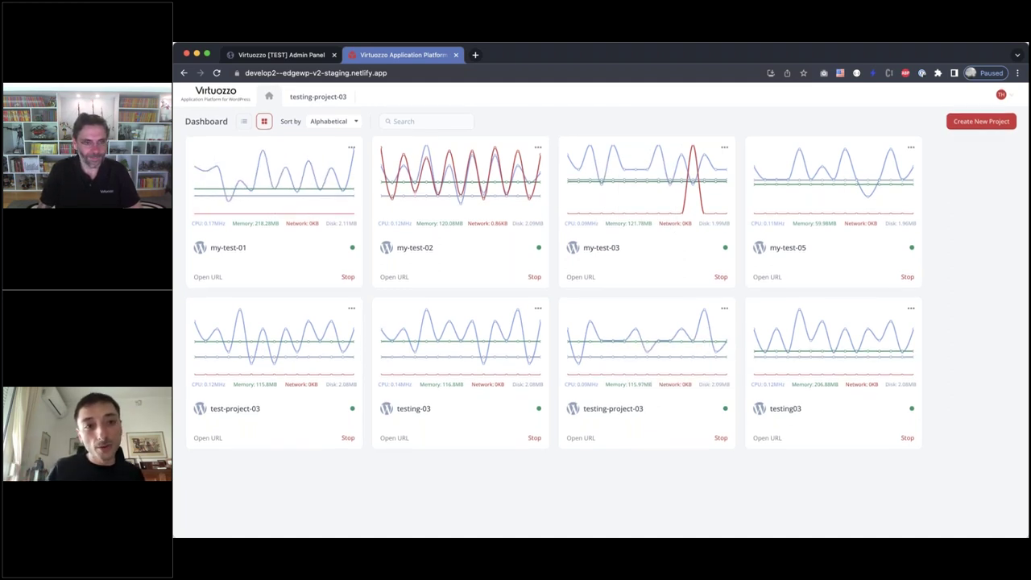
View the project dashboard as a list, and return it to the tile view.
left_click(243, 121)
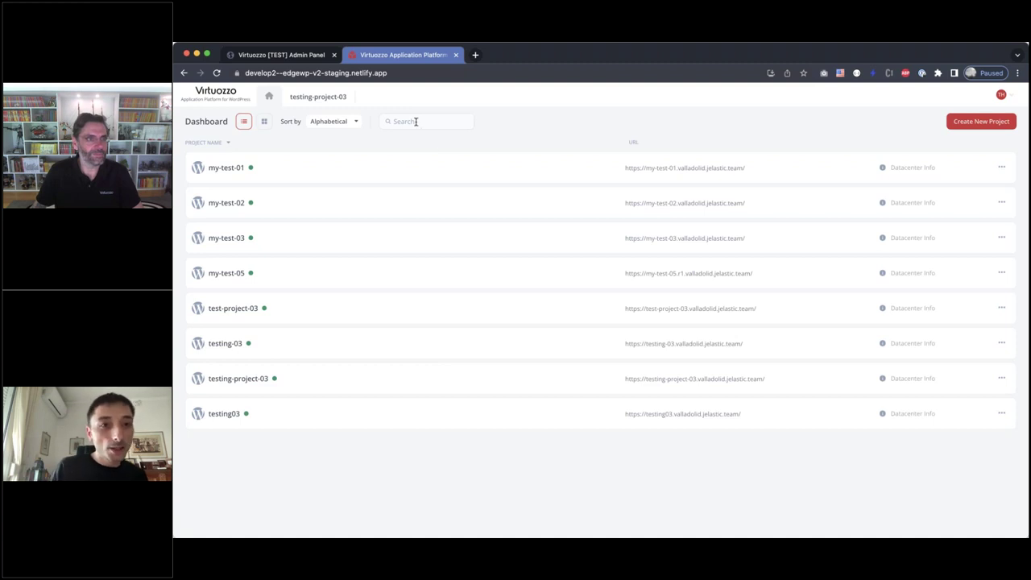
left_click(263, 121)
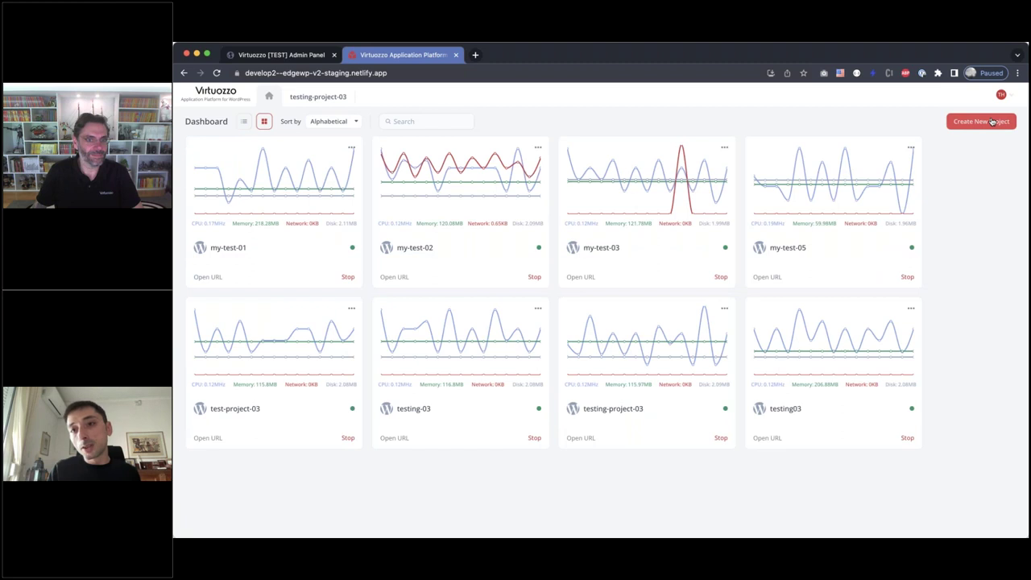
Start a new project with the project name "friendly name" and the sub-domain name "testing-033".
left_click(980, 121)
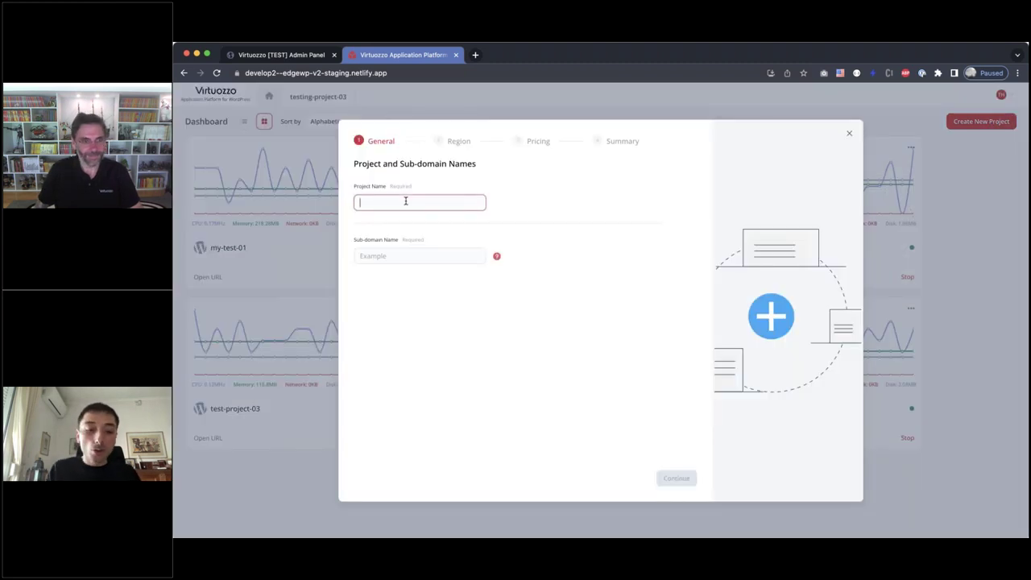
type("friendly")
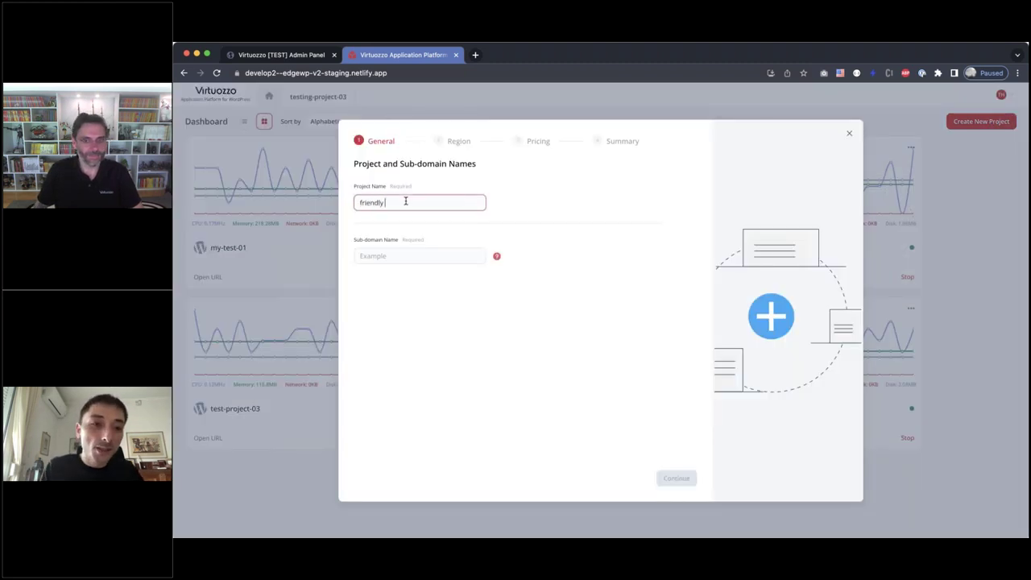
type(" name")
key("Tab")
type("testing-03")
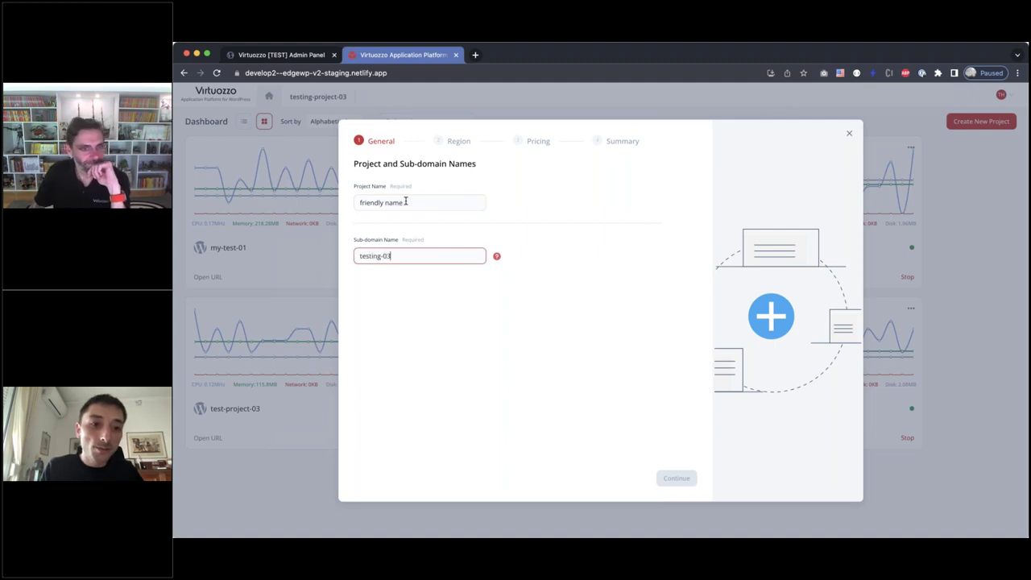
left_click(677, 478)
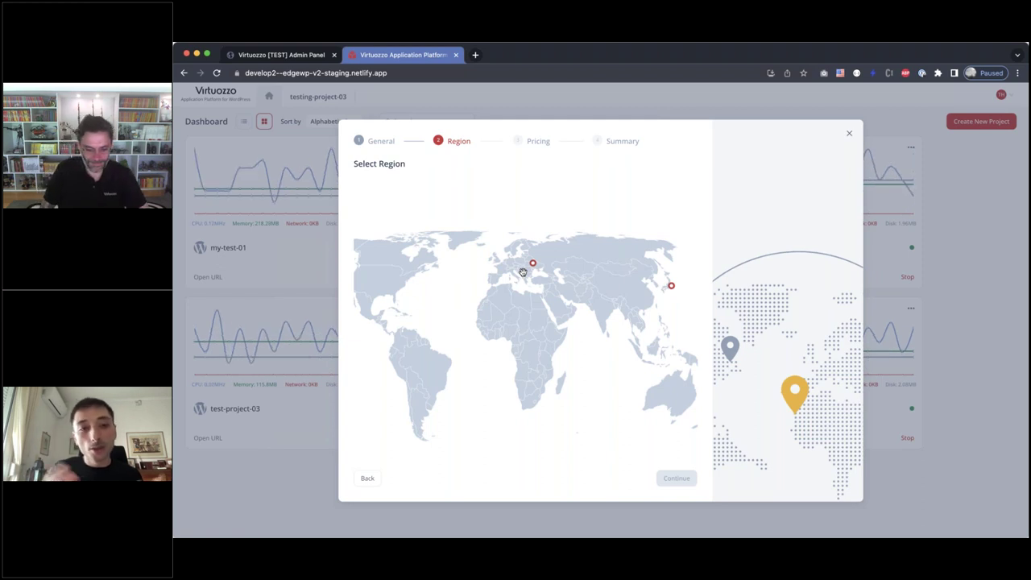
Choose the Tokyo region on Oracle cloud infrastructure for the new project and continue to pricing.
left_click(671, 285)
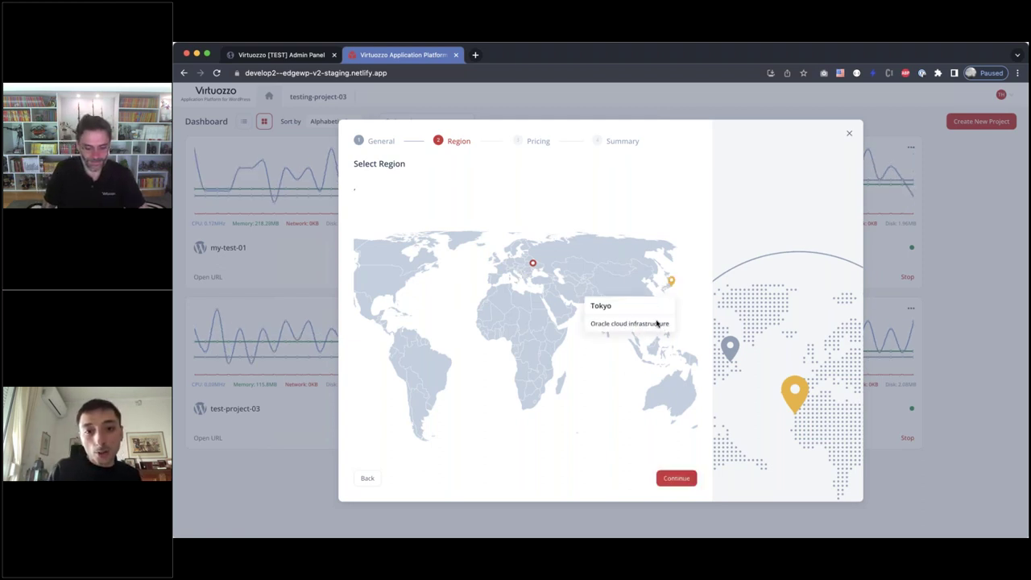
left_click(685, 478)
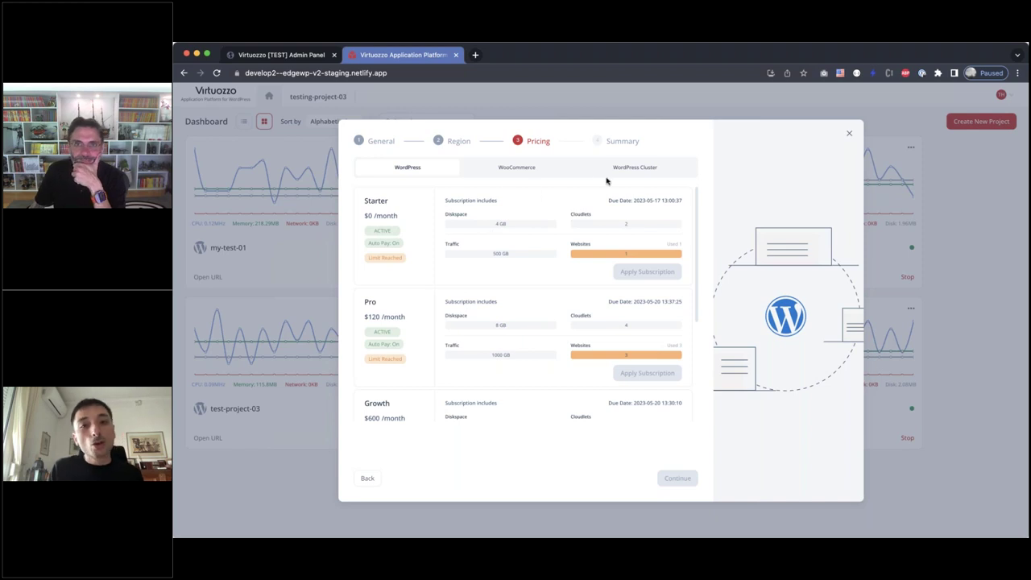
Compare the WordPress, WooCommerce and WordPress Cluster pricing options for the new project.
left_click(551, 174)
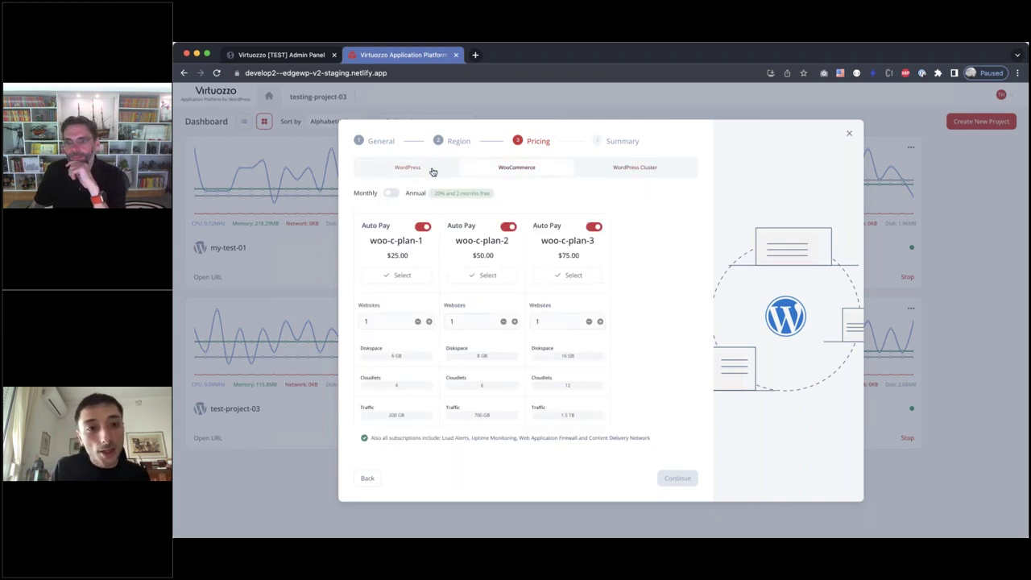
left_click(433, 171)
left_click(518, 169)
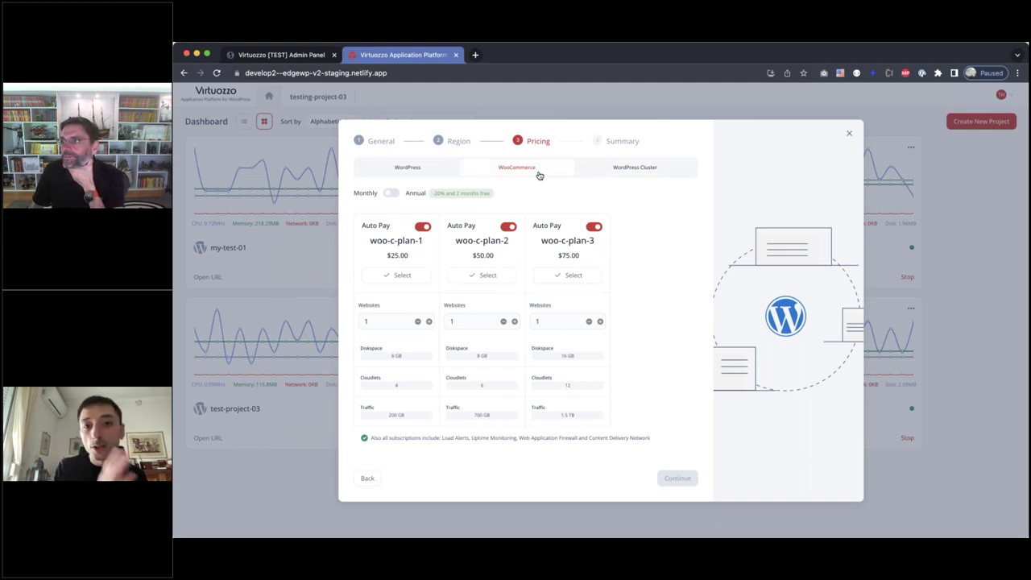
left_click(430, 171)
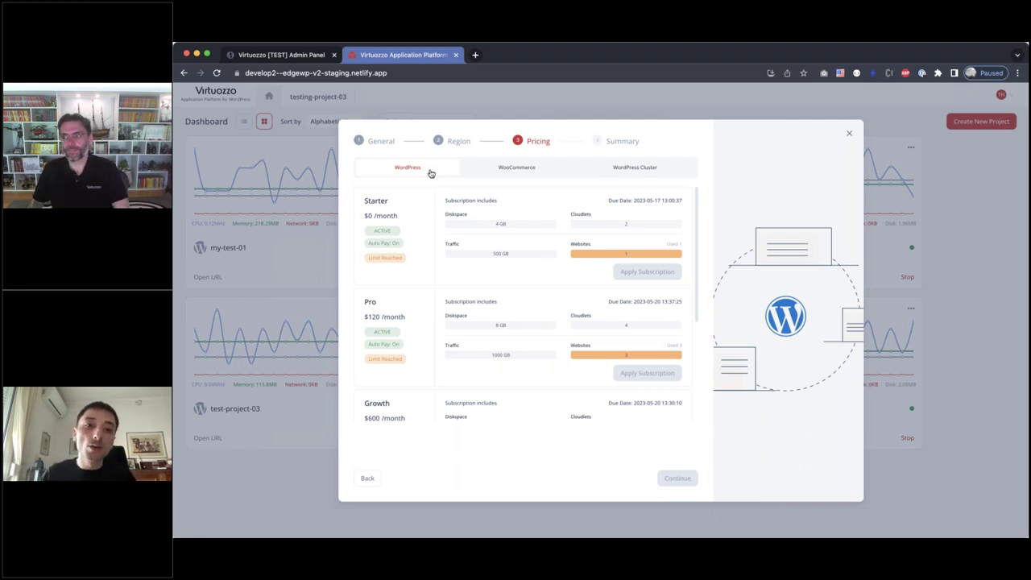
left_click(492, 176)
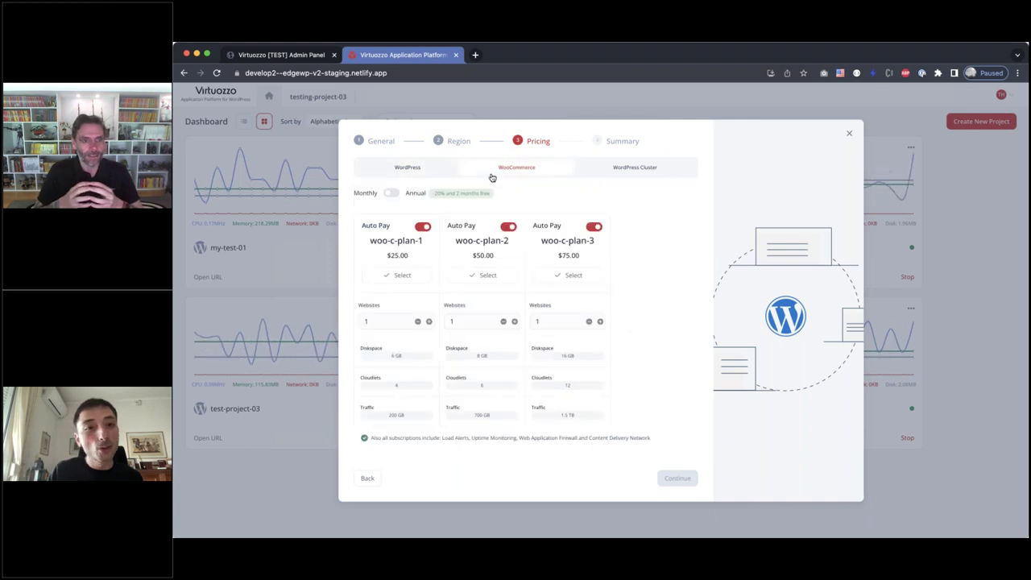
left_click(594, 172)
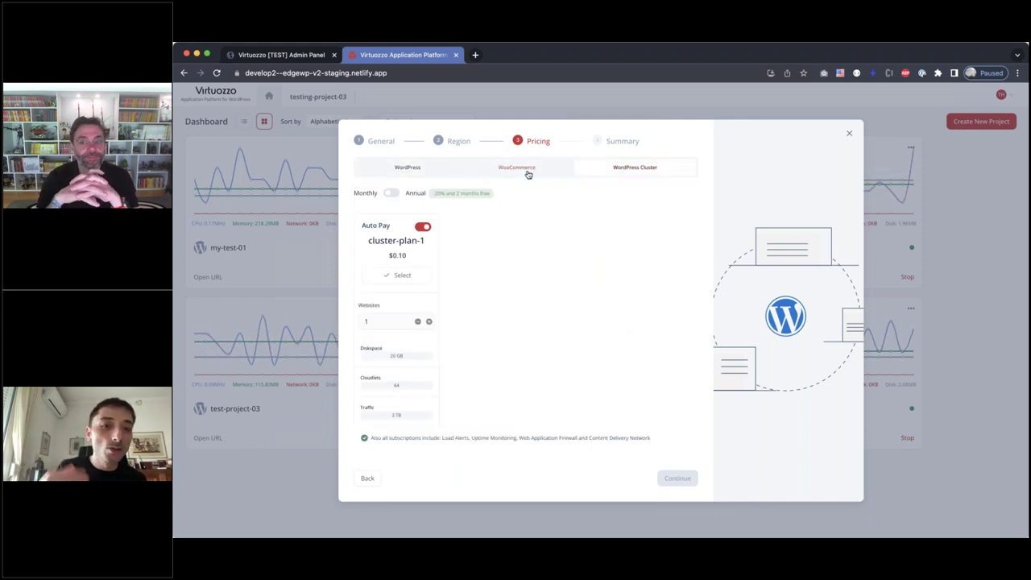
left_click(527, 174)
left_click(435, 171)
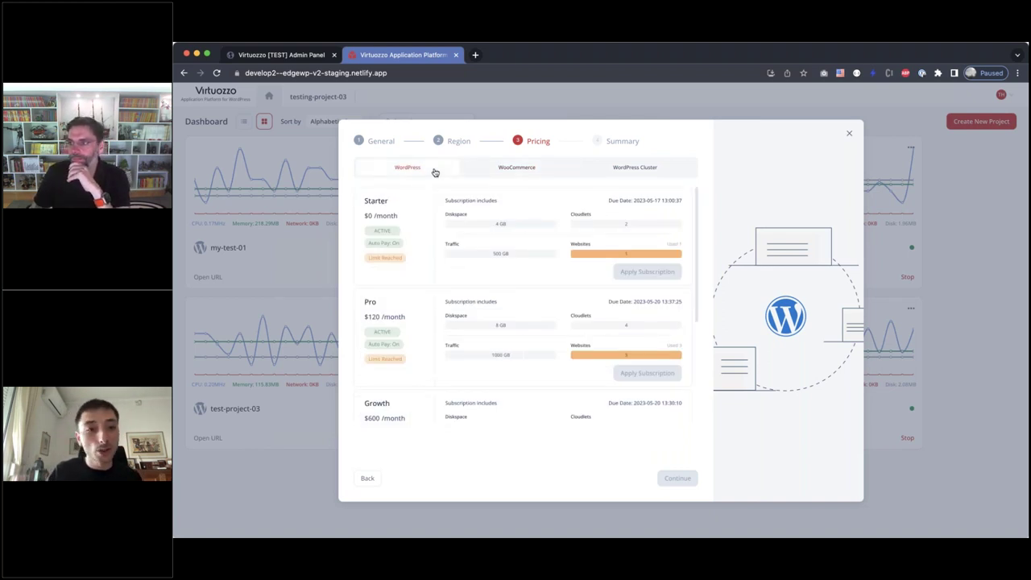
Review the existing WordPress subscriptions from Starter to Business, including their resources and website limits.
scroll(475, 258, "down", 1)
scroll(475, 257, "up", 1)
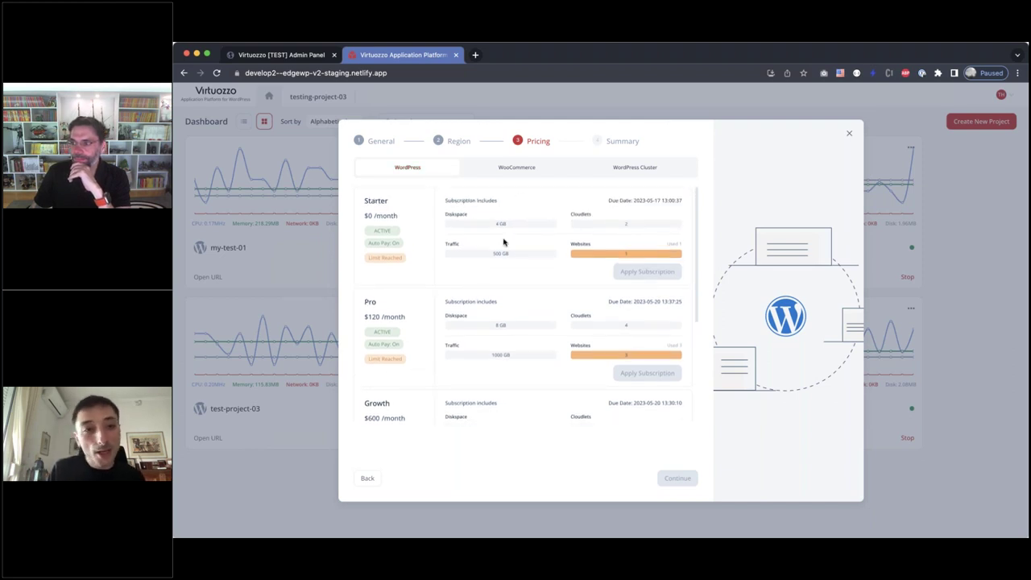
scroll(500, 301, "down", 1)
scroll(499, 301, "up", 1)
scroll(529, 253, "down", 2)
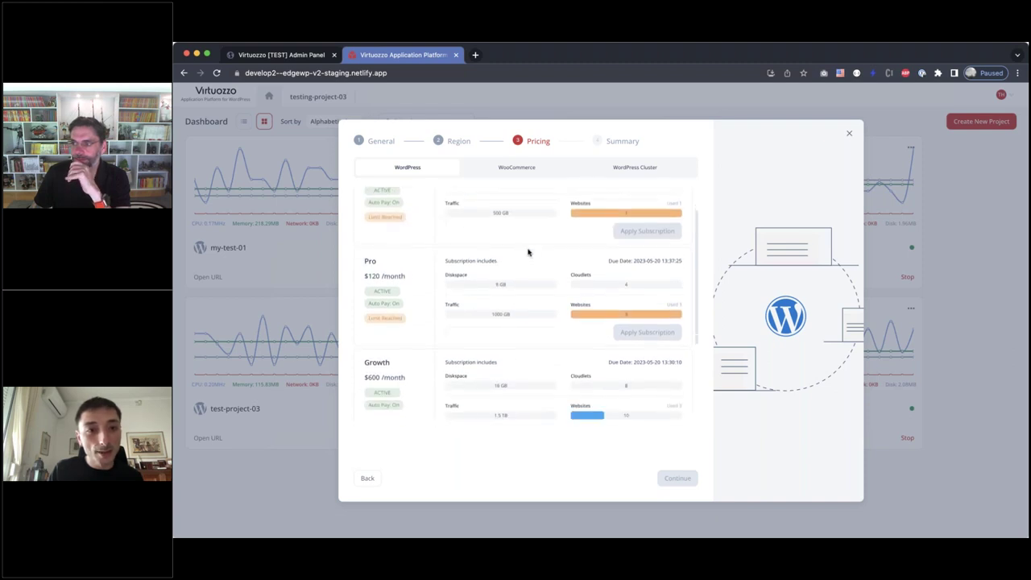
scroll(529, 253, "down", 4)
scroll(563, 244, "up", 6)
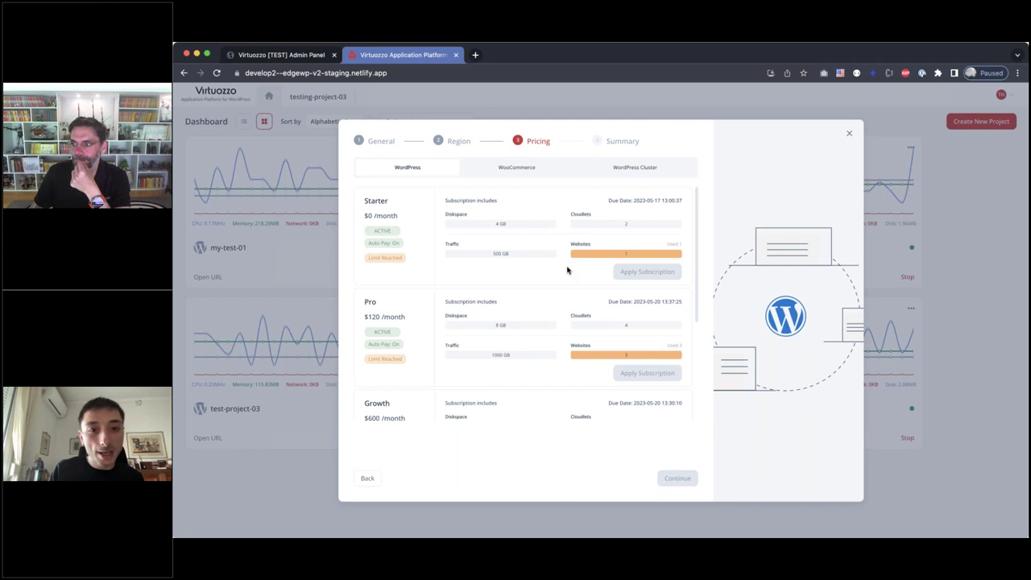
scroll(569, 269, "down", 2)
scroll(604, 270, "down", 2)
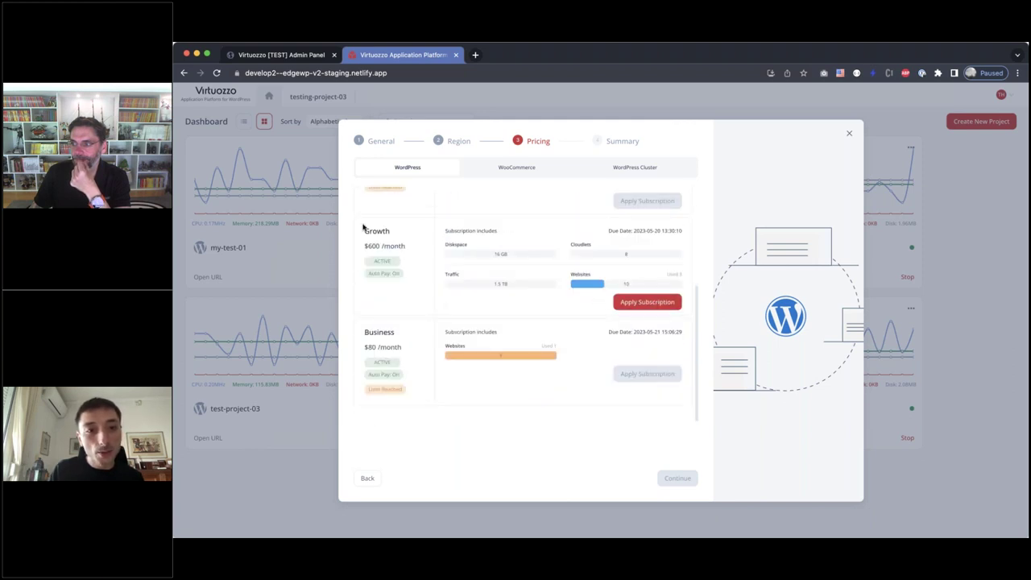
scroll(398, 291, "up", 1)
scroll(524, 306, "up", 4)
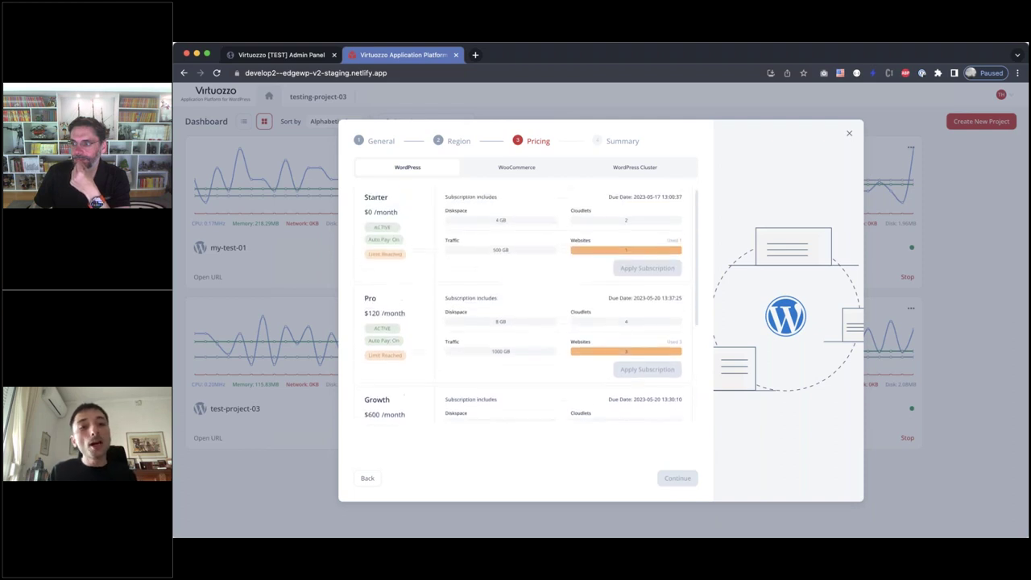
scroll(523, 306, "down", 1)
scroll(523, 306, "up", 1)
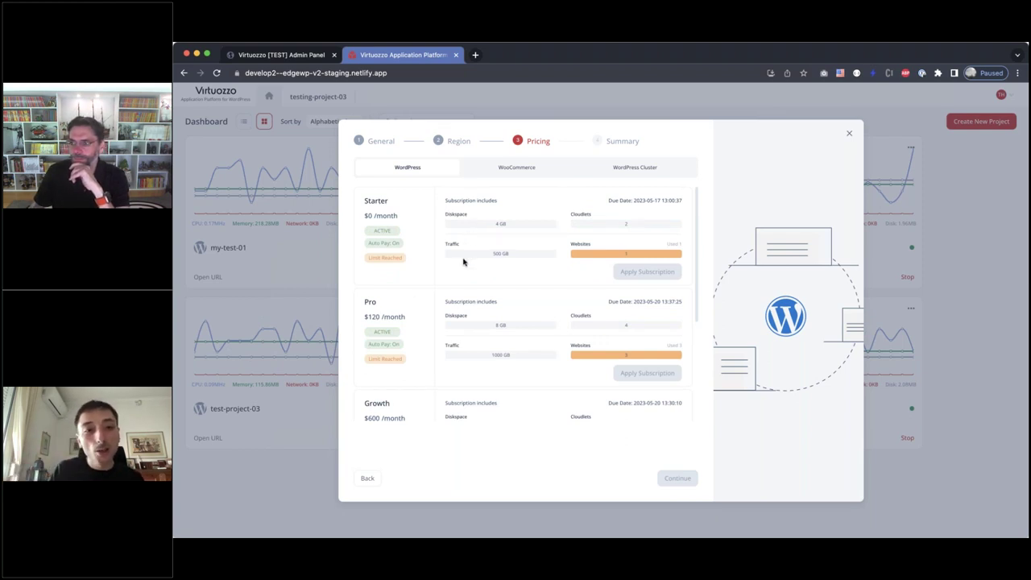
scroll(463, 262, "down", 1)
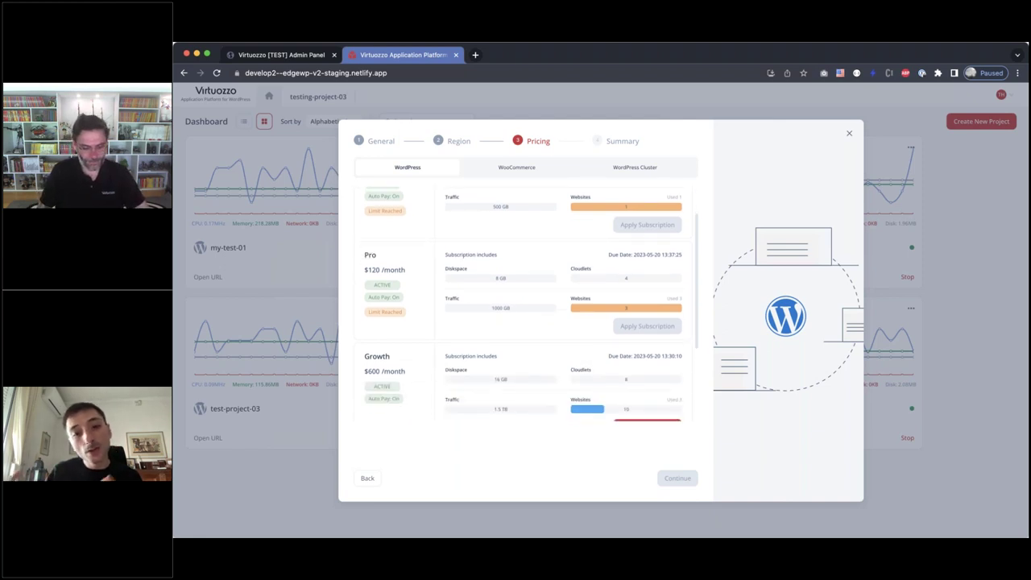
scroll(440, 368, "down", 1)
scroll(439, 368, "down", 1)
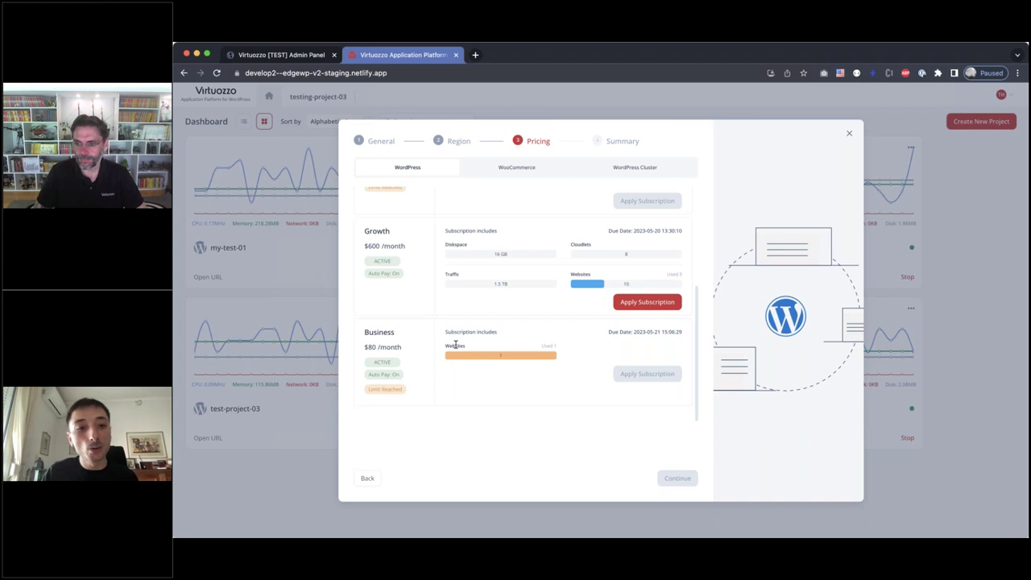
scroll(471, 339, "up", 2)
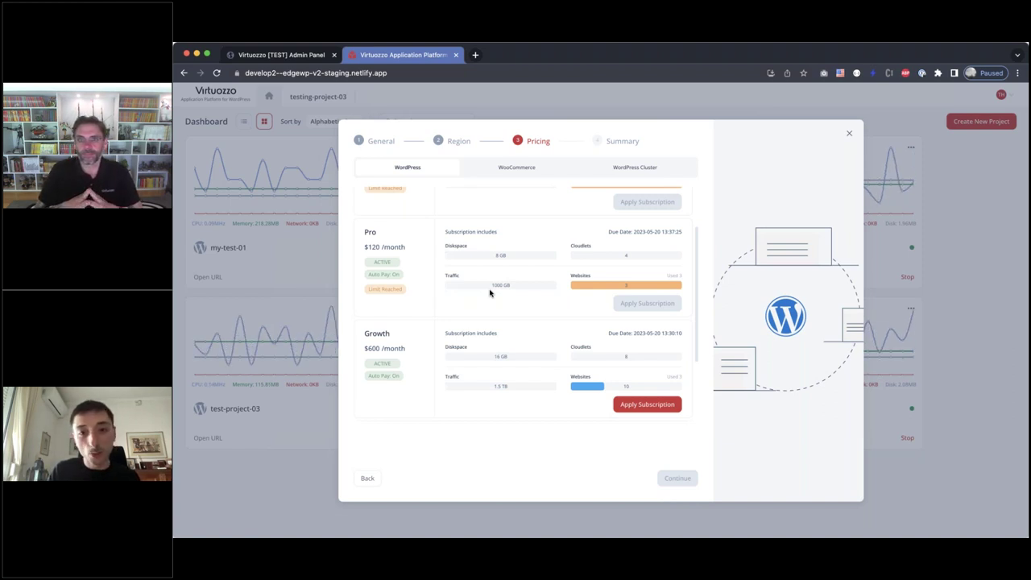
Apply the WordPress Growth subscription to the new project, and close the wizard at the summary without creating it.
left_click(538, 171)
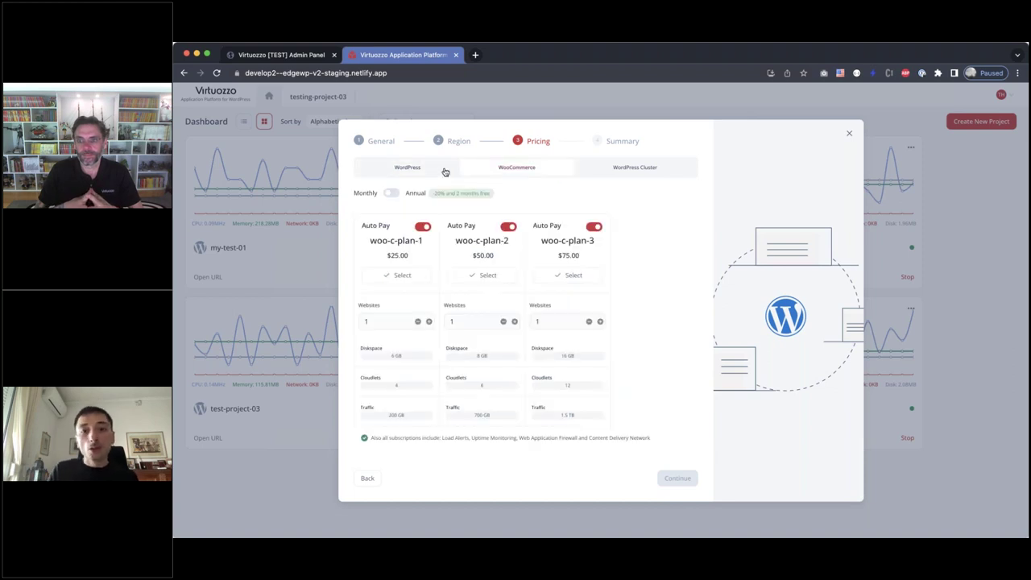
left_click(444, 170)
scroll(644, 377, "down", 4)
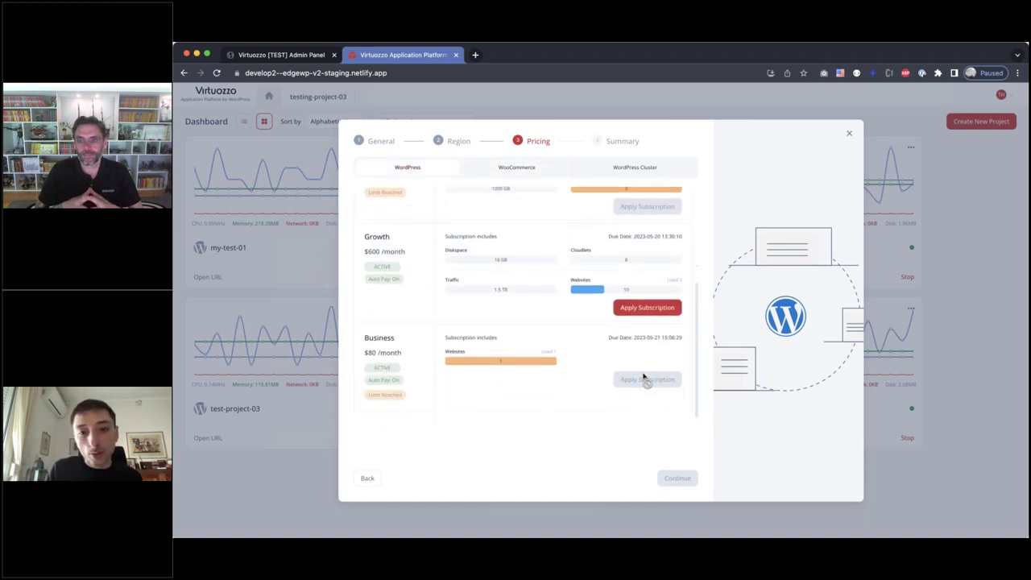
left_click(658, 314)
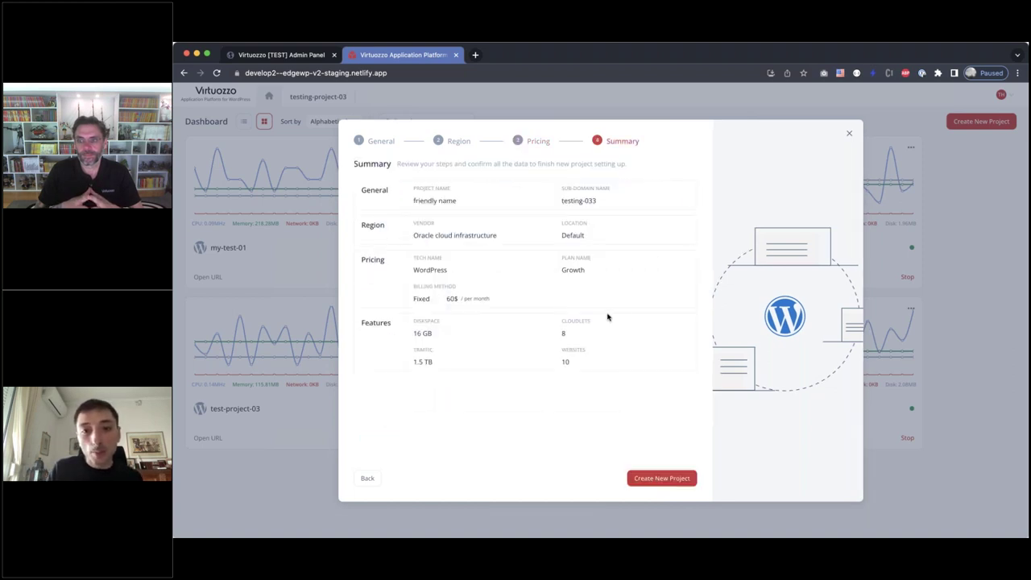
left_click(850, 133)
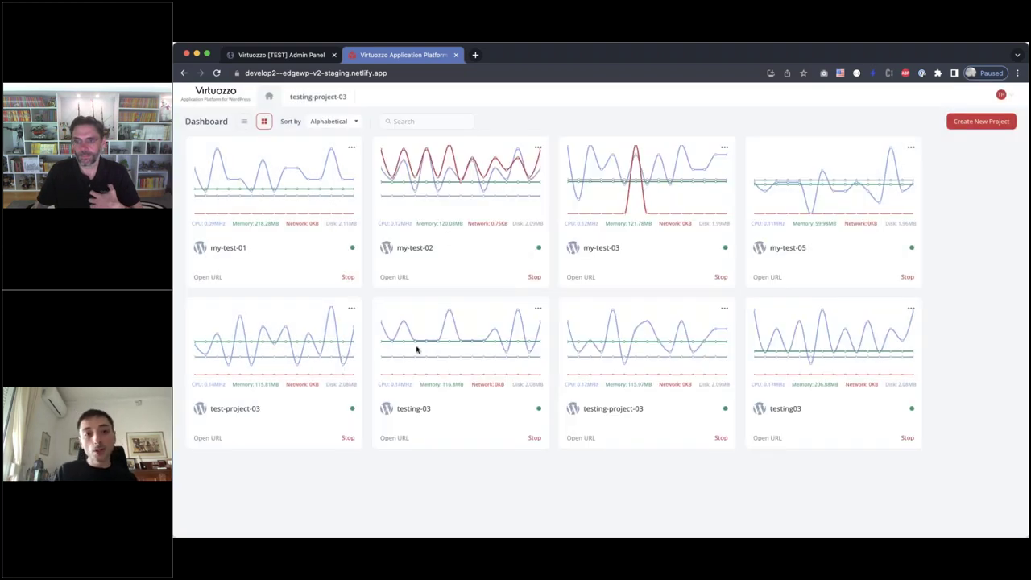
Open testing-project-03, look through the PHP version tags available for redeployment, and close the dialog without redeploying.
left_click(621, 413)
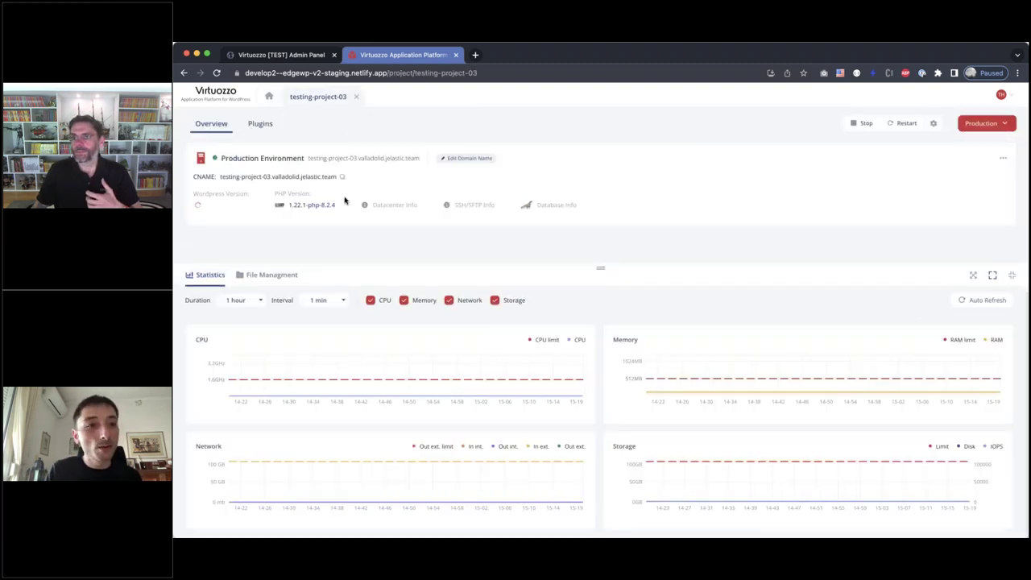
mouse_move(323, 201)
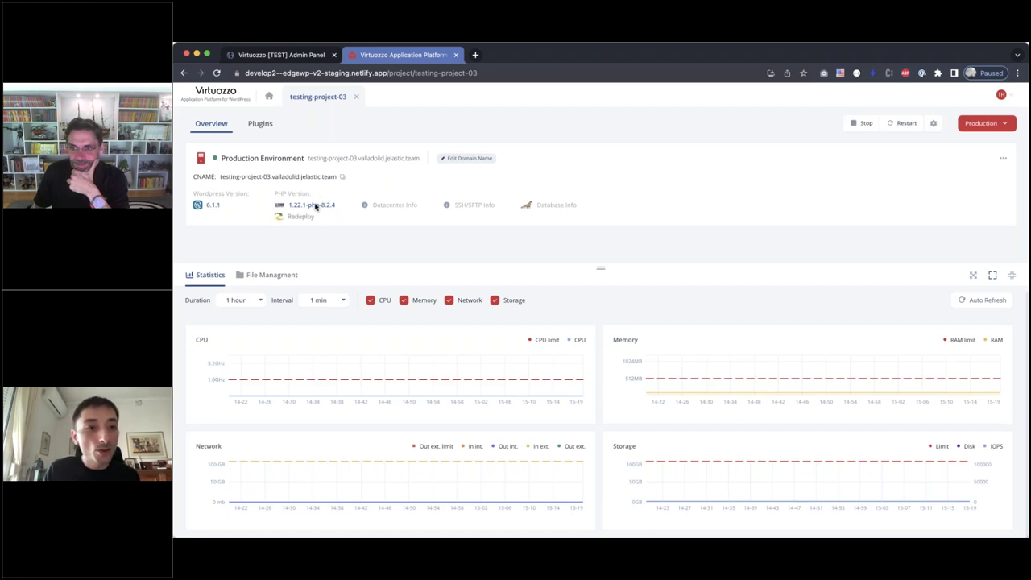
left_click(309, 217)
left_click(628, 338)
scroll(595, 411, "down", 5)
scroll(595, 410, "up", 5)
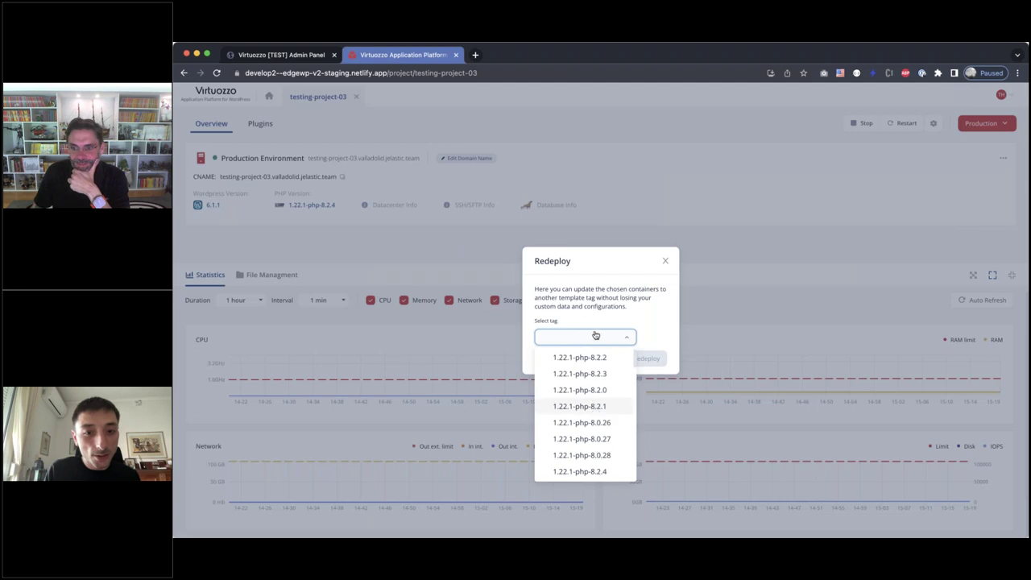
left_click(667, 263)
Check the datacenter, SSH/SFTP and database information of the production environment.
mouse_move(410, 212)
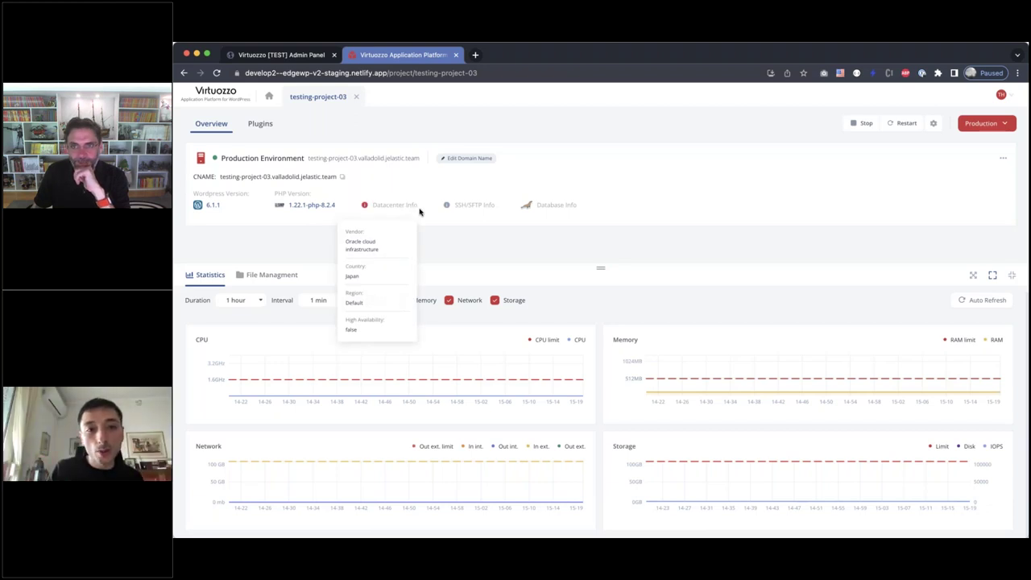
mouse_move(480, 203)
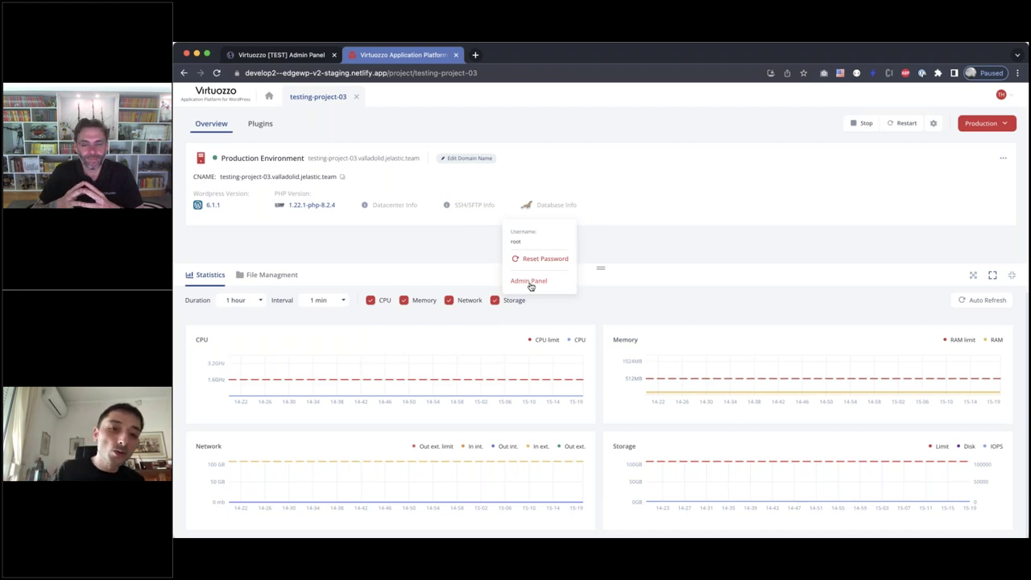
left_click(651, 249)
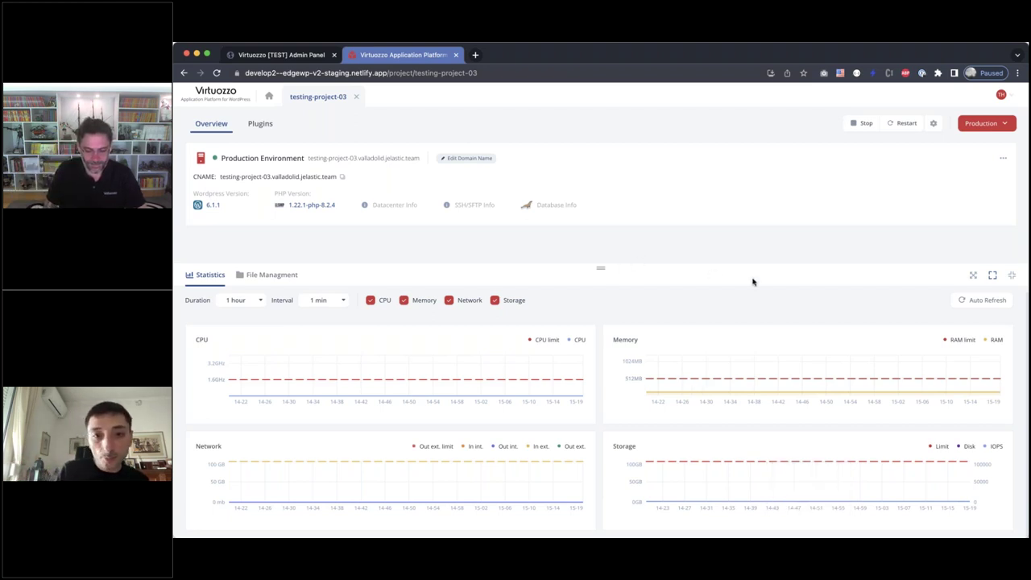
Maximise the environment's resource statistics, and show the favourite directories and files in file management.
left_click(973, 275)
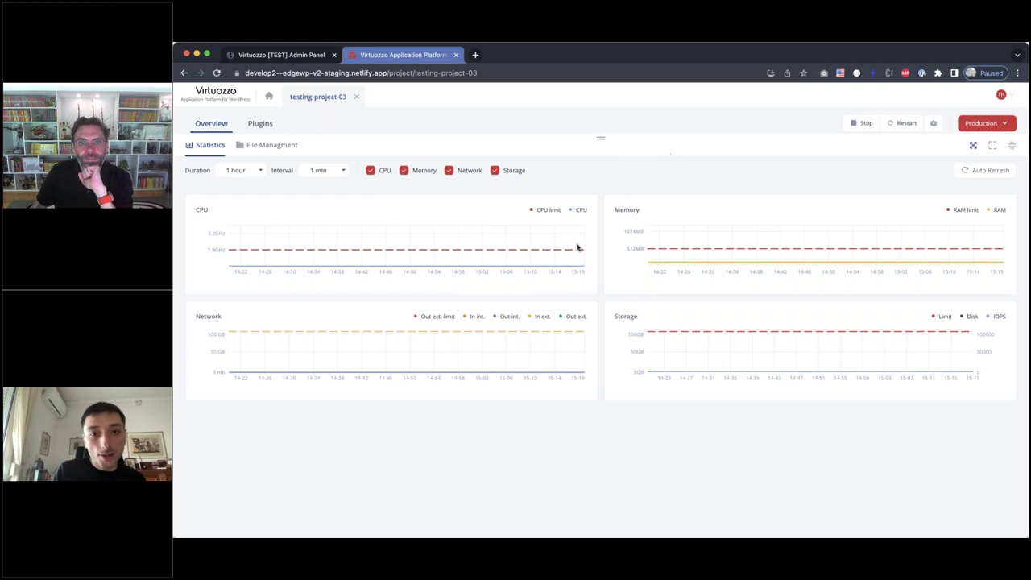
left_click(274, 145)
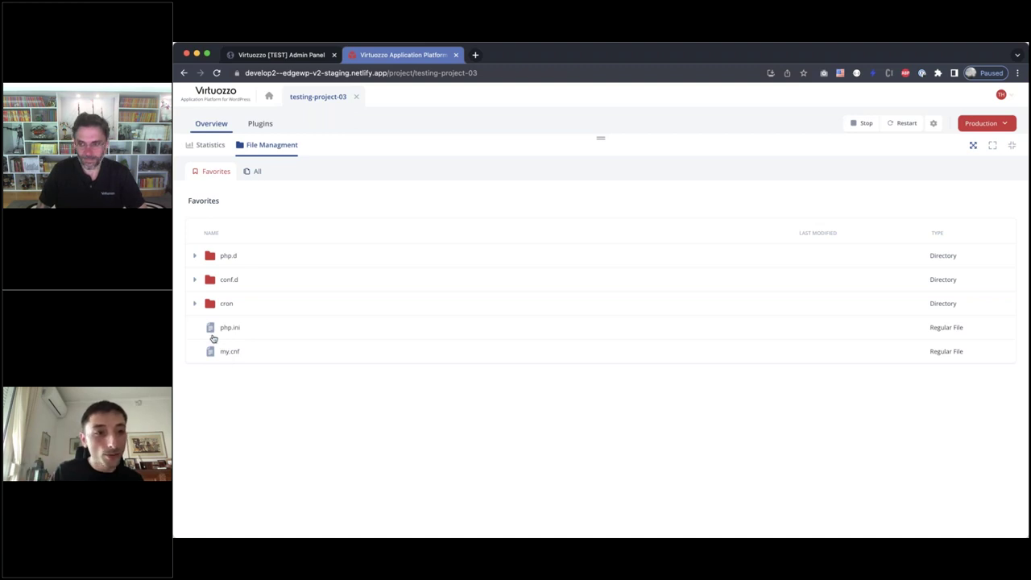
Look into the php.d directory among the favourites, collapse it, and list all of the project's files.
left_click(195, 257)
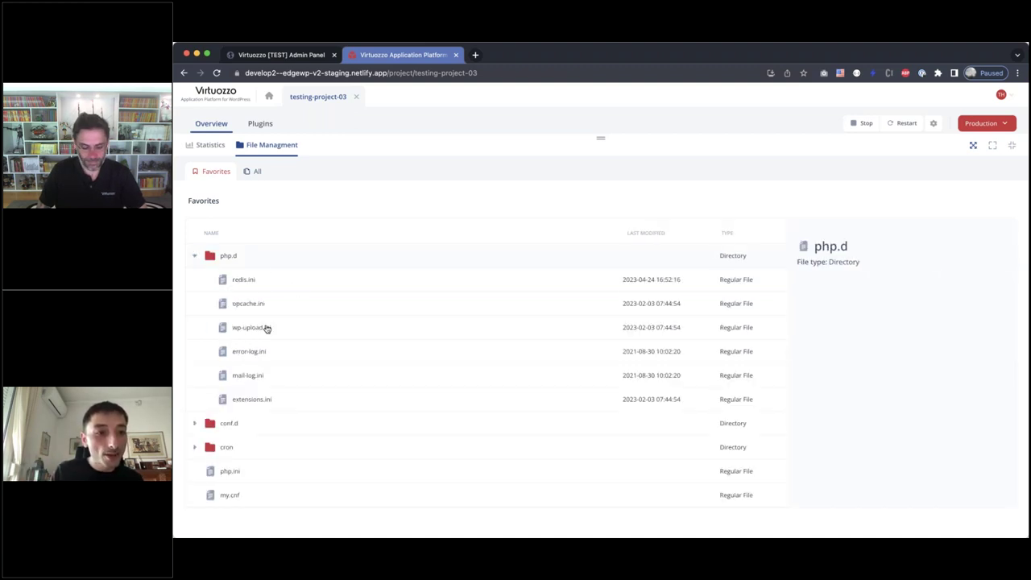
left_click(194, 255)
left_click(256, 172)
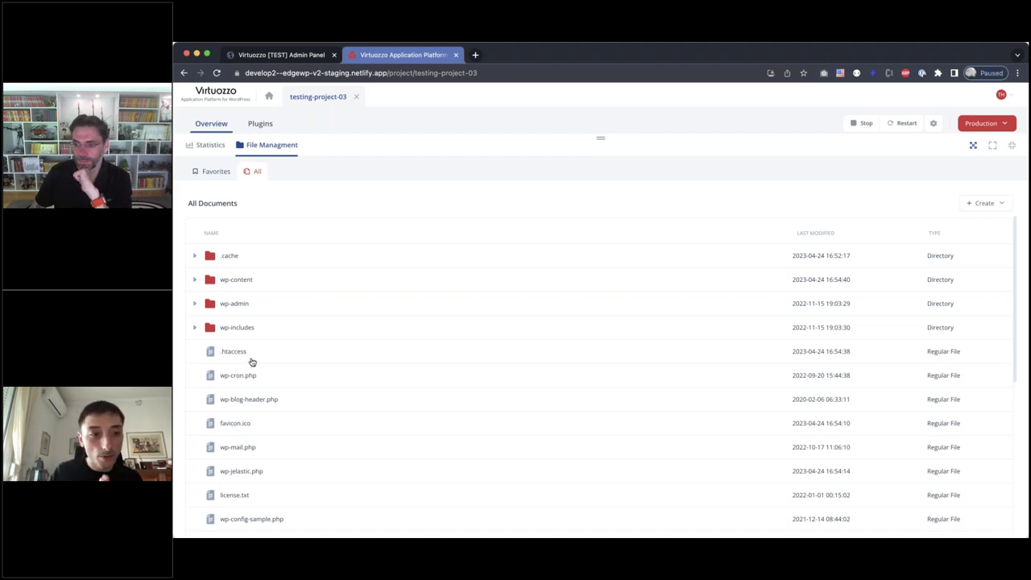
Open wp-config.php from the full file list and read through its configuration code.
scroll(247, 490, "down", 4)
scroll(245, 451, "down", 1)
left_click(241, 433)
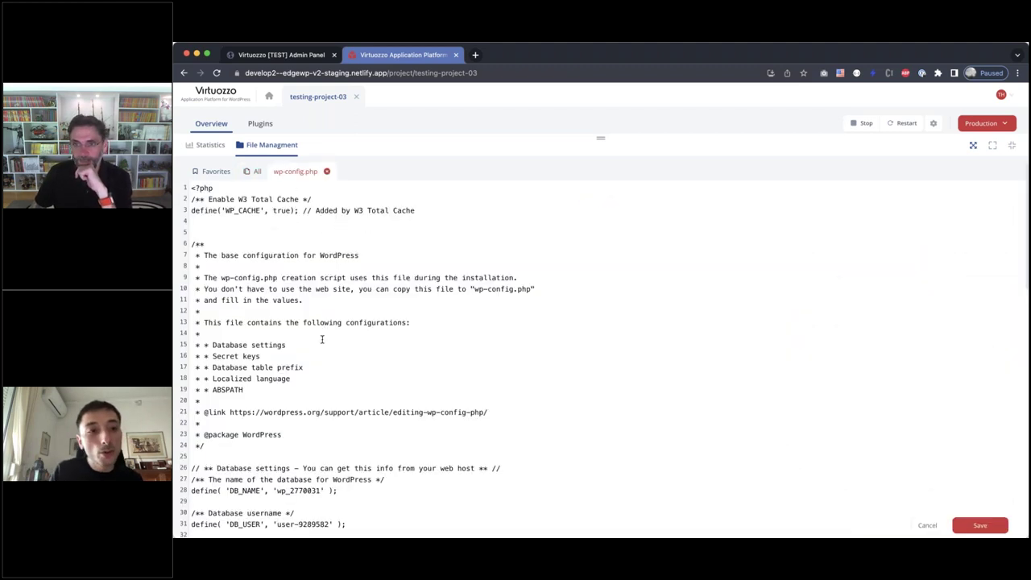
scroll(325, 383, "down", 10)
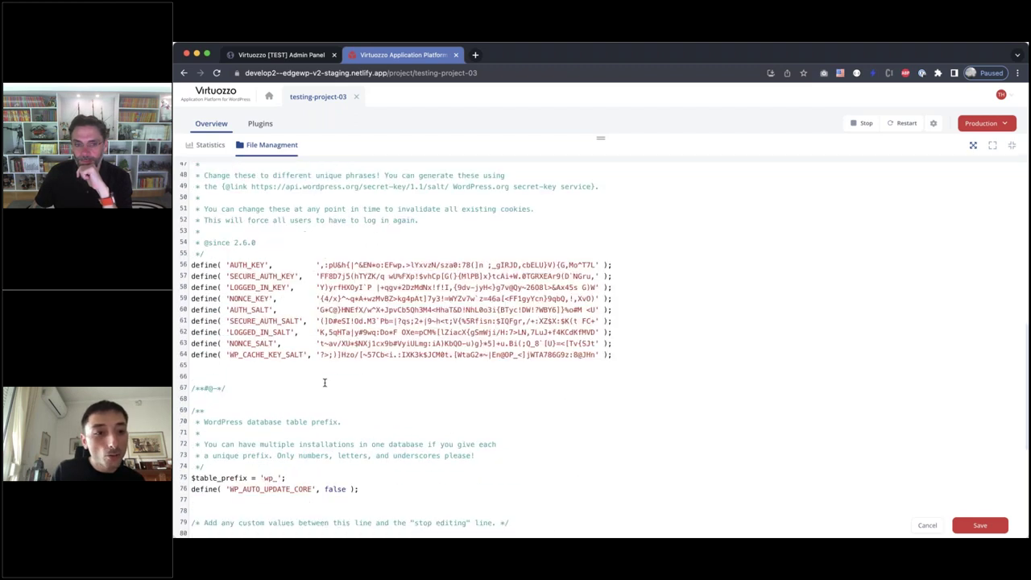
scroll(306, 279, "up", 10)
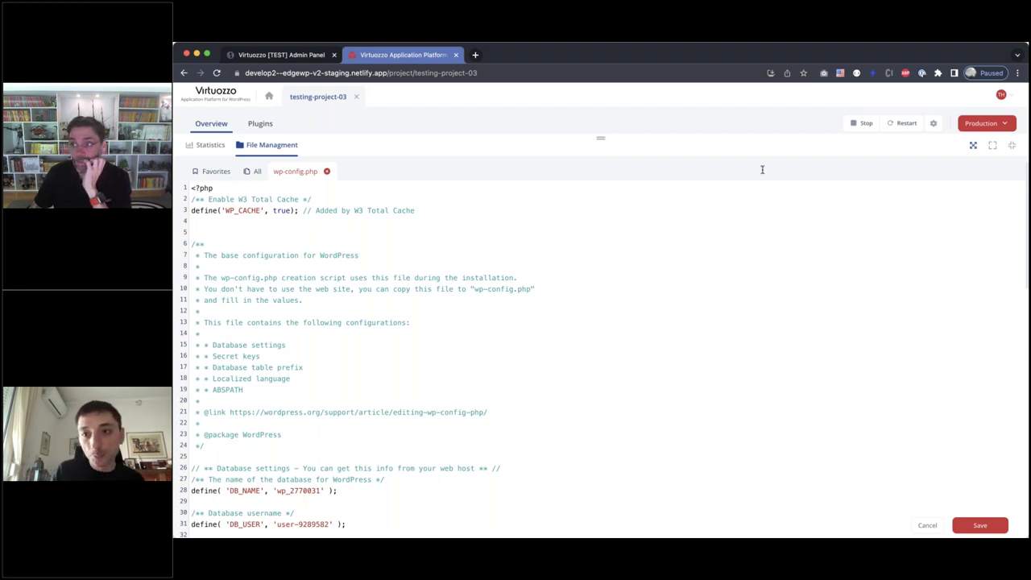
Show the project's plugins with file management minimised, and view the details of W3 Total Cache, Nginx Cache and Akismet Anti-Spam.
left_click(993, 146)
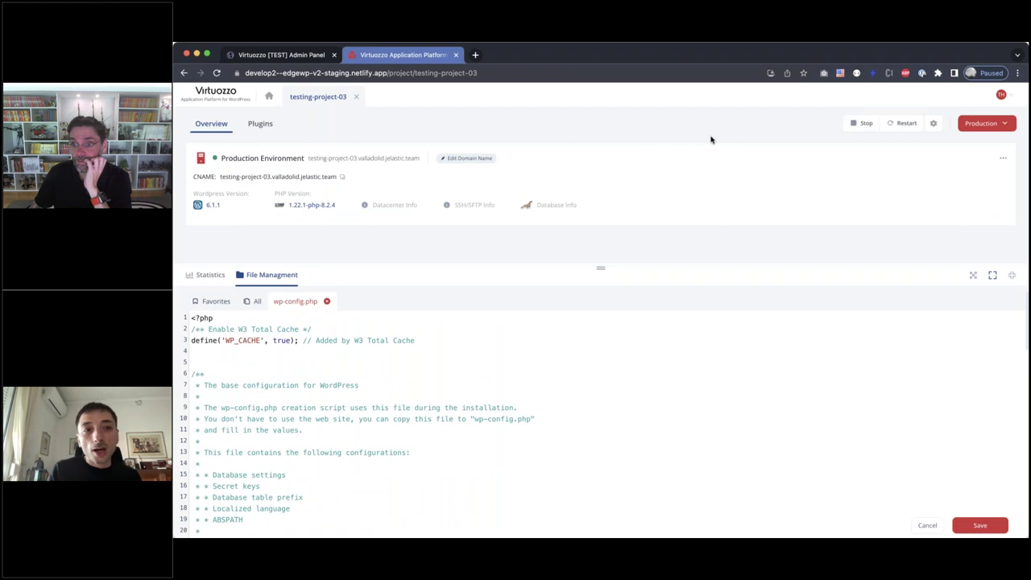
left_click(260, 126)
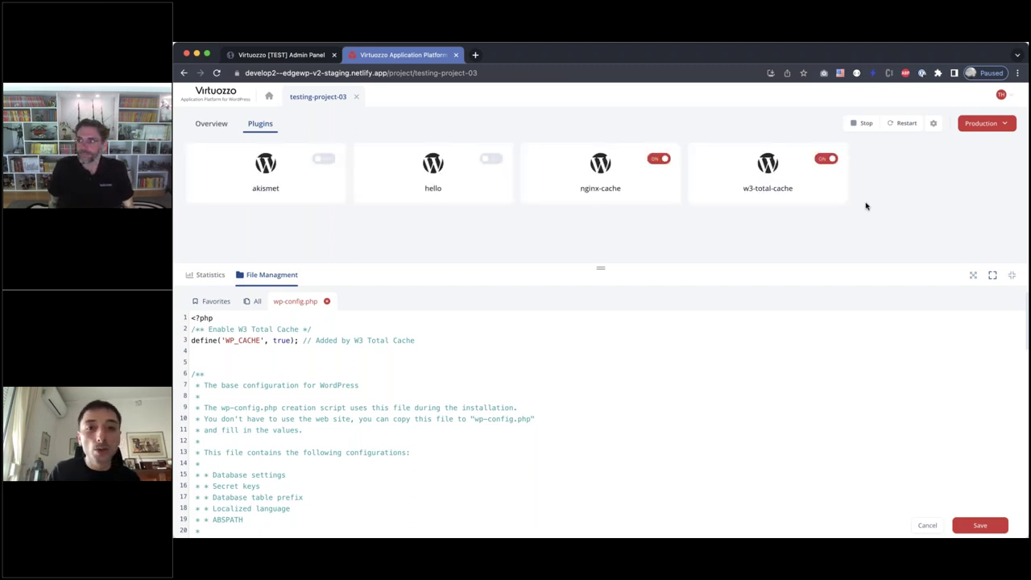
mouse_move(768, 201)
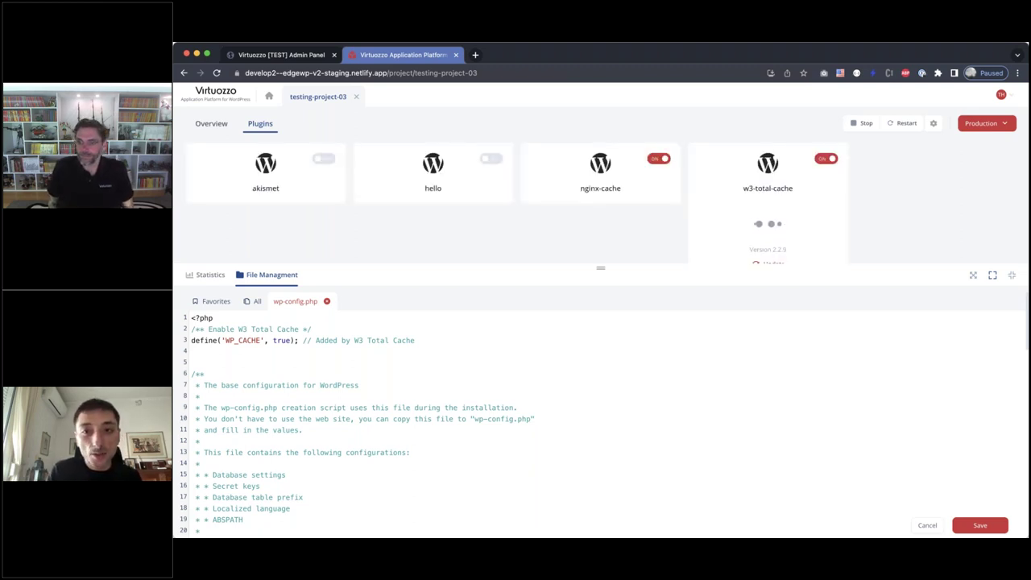
left_click(1012, 275)
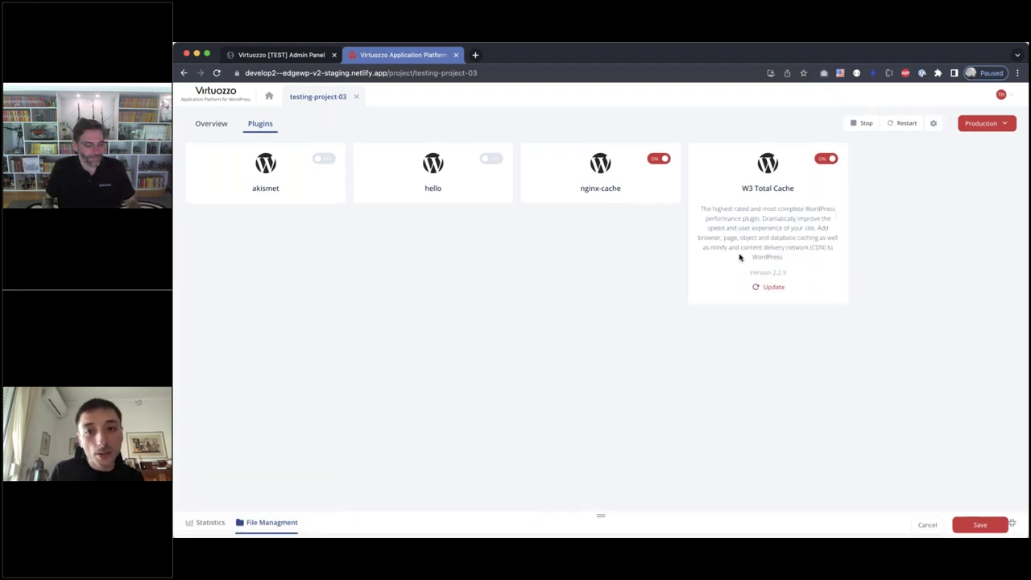
mouse_move(654, 160)
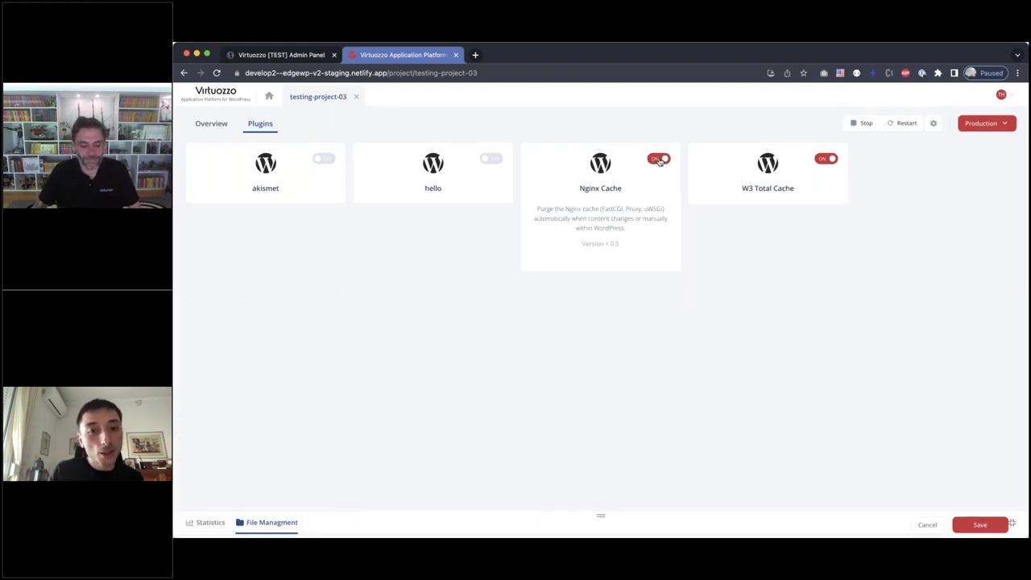
mouse_move(250, 272)
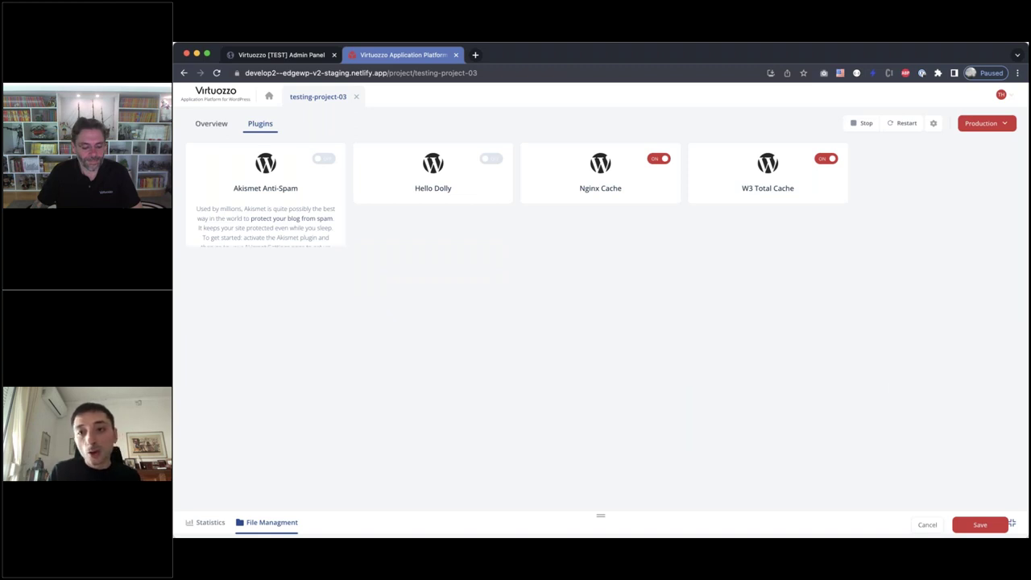
Bind the custom domain itsdomain.com to the environment in the project settings.
left_click(934, 124)
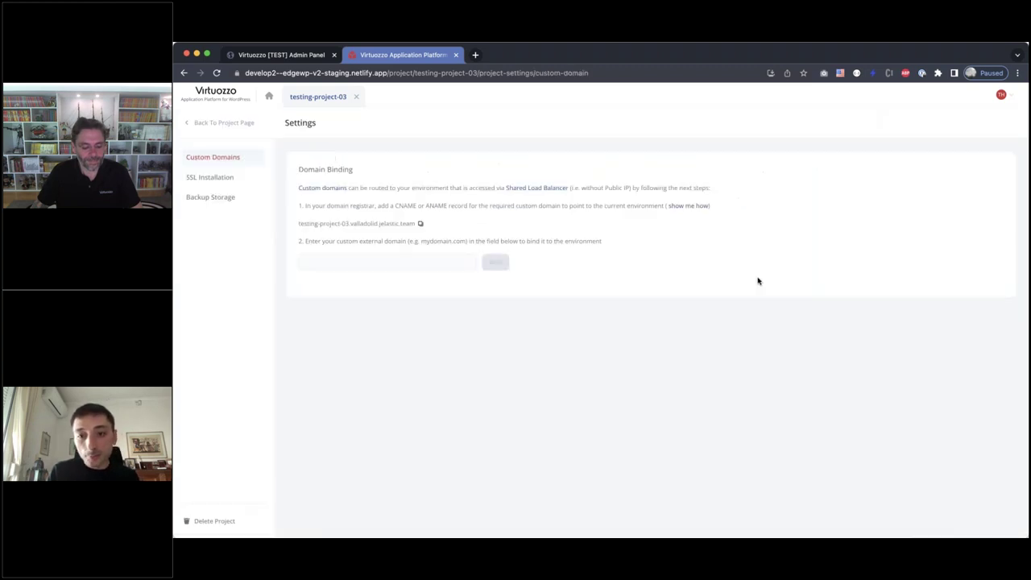
left_click(393, 263)
type("itsdomain.com")
key("Return")
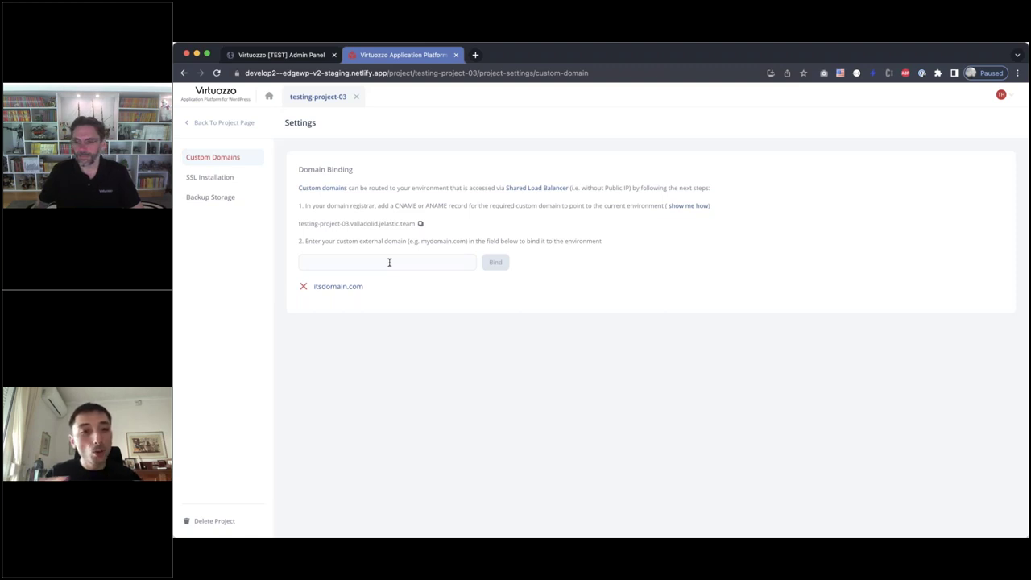
left_click(389, 262)
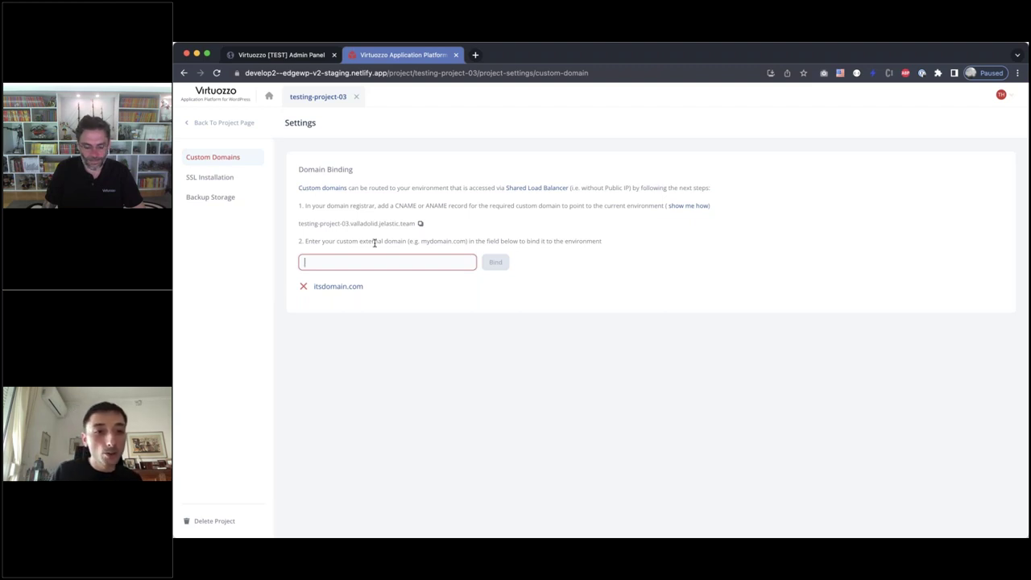
Select only itsdomain.com for the automatic Let's Encrypt SSL certificate installation, without installing it.
left_click(211, 176)
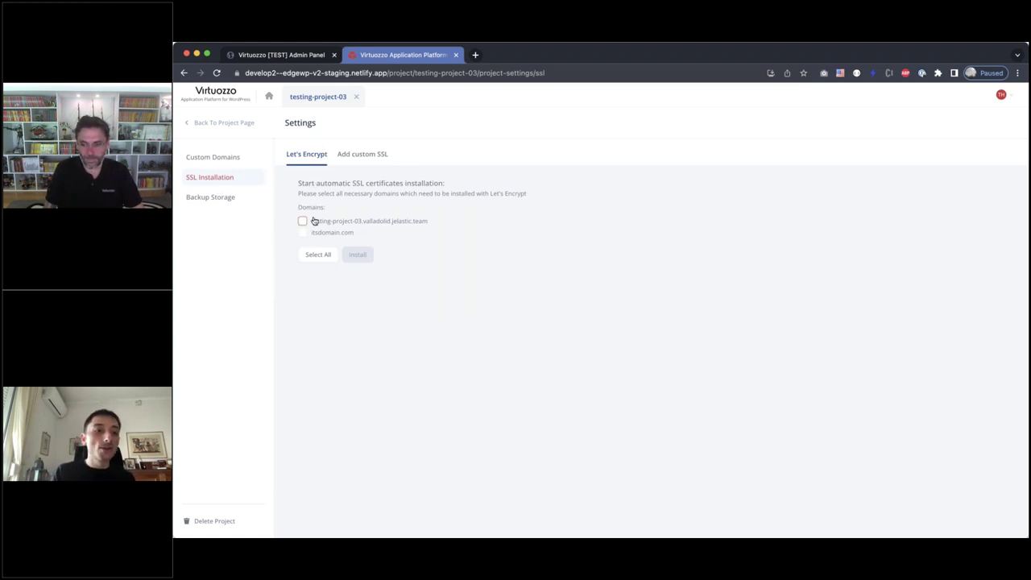
left_click(324, 232)
left_click(333, 223)
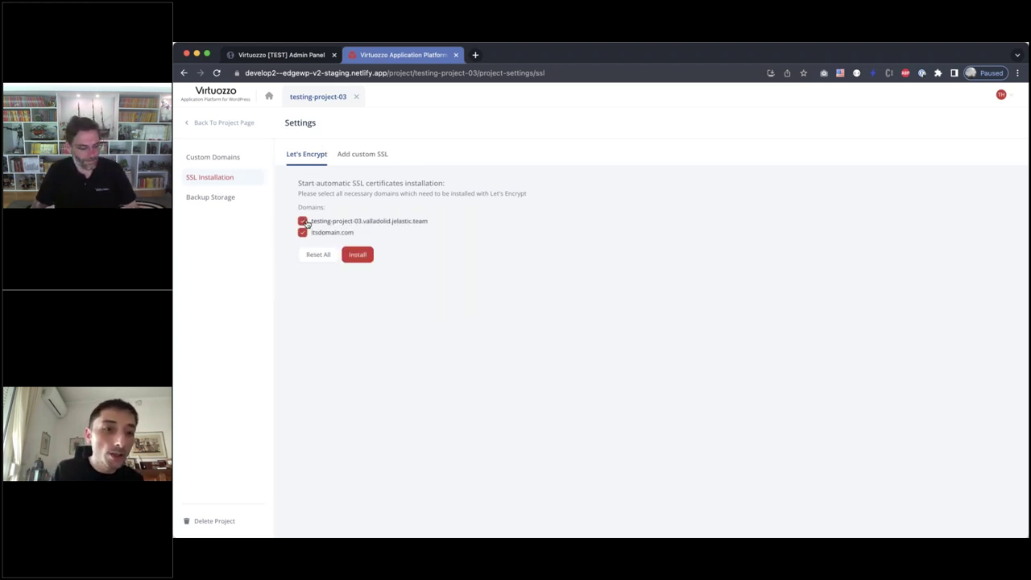
left_click(303, 222)
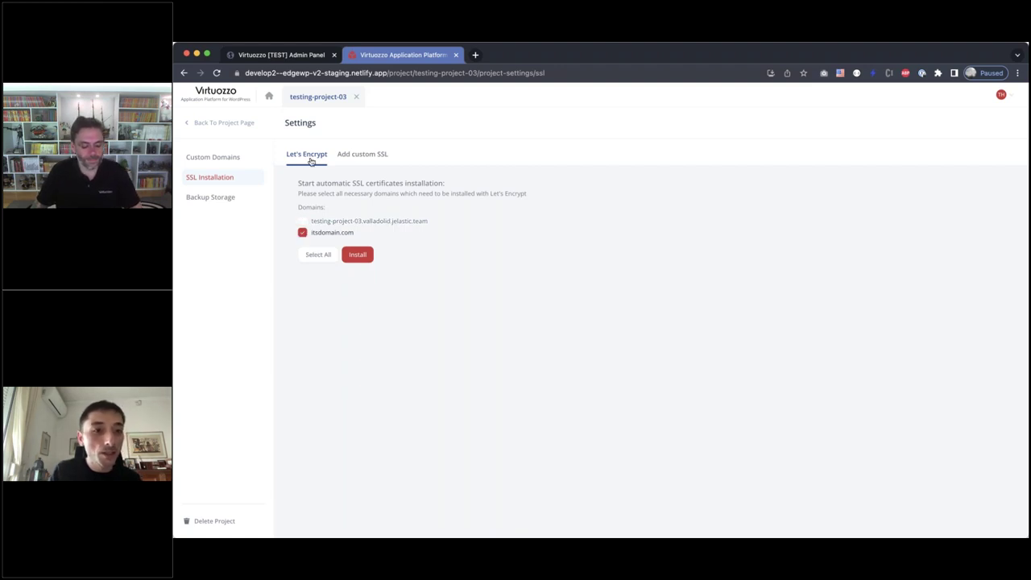
View the form for adding a custom SSL certificate, and close it without adding one.
left_click(362, 157)
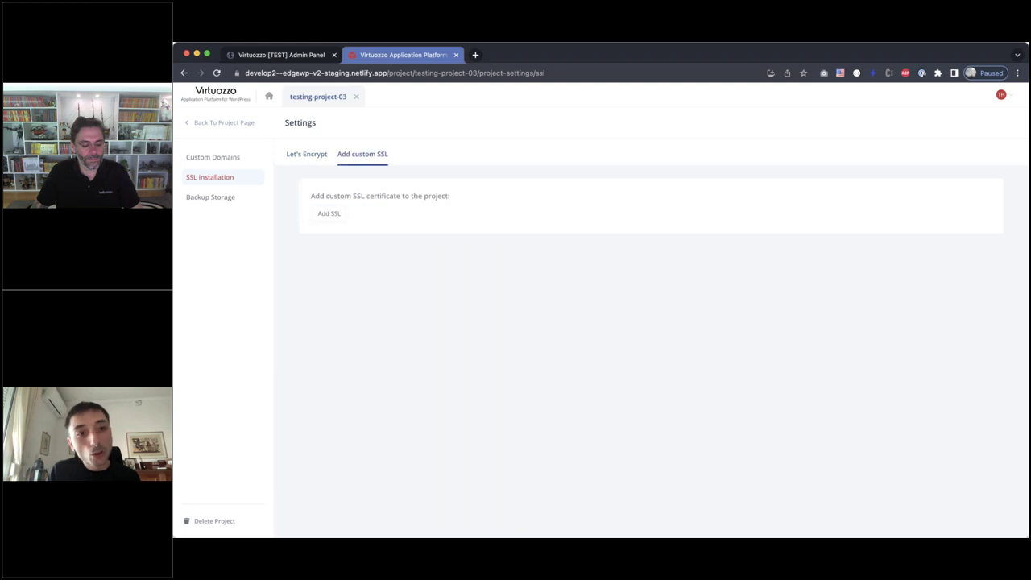
left_click(329, 215)
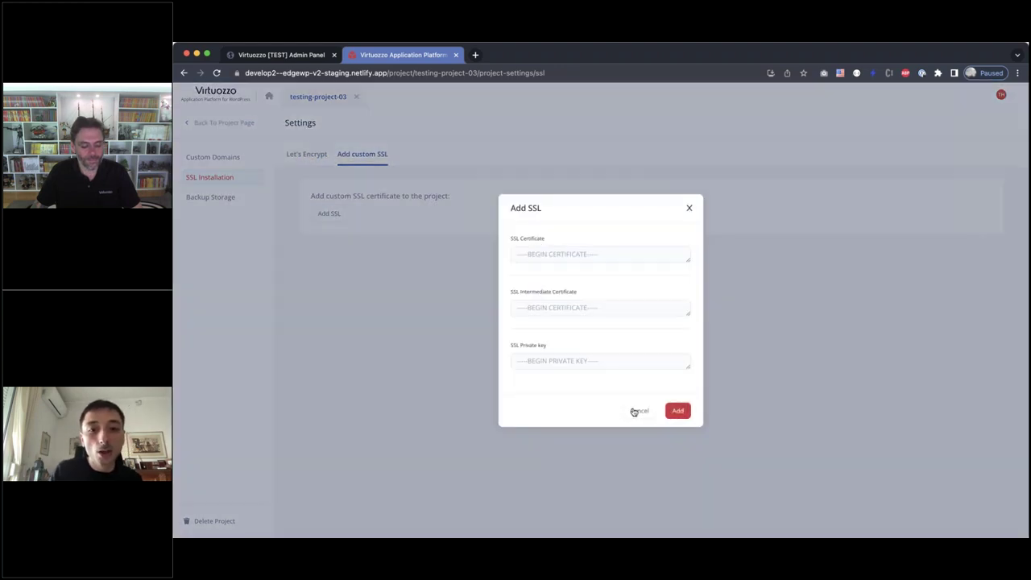
left_click(637, 411)
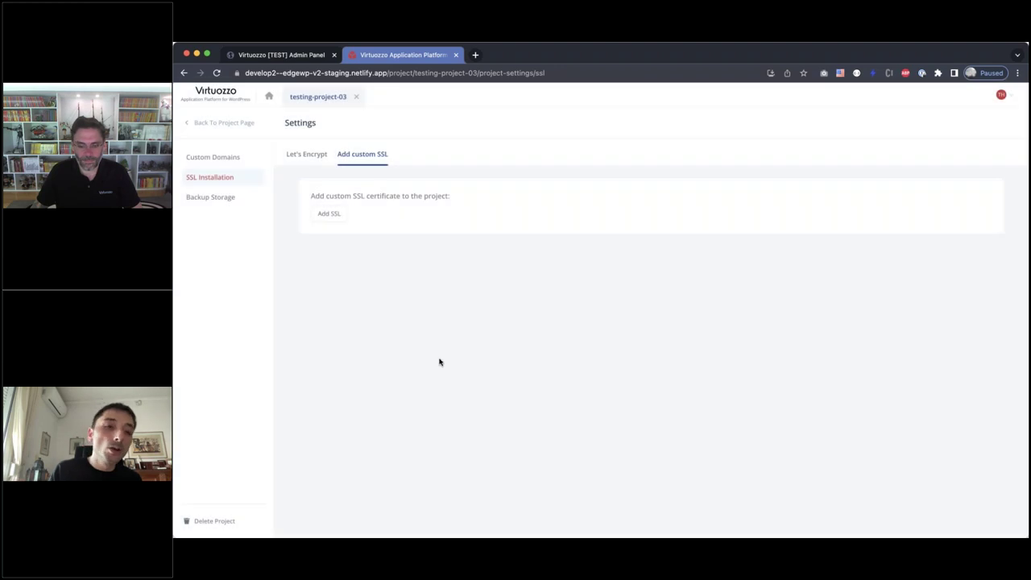
Look through the pre-defined backup schedules and the available backup storages in the project's backup settings.
left_click(227, 202)
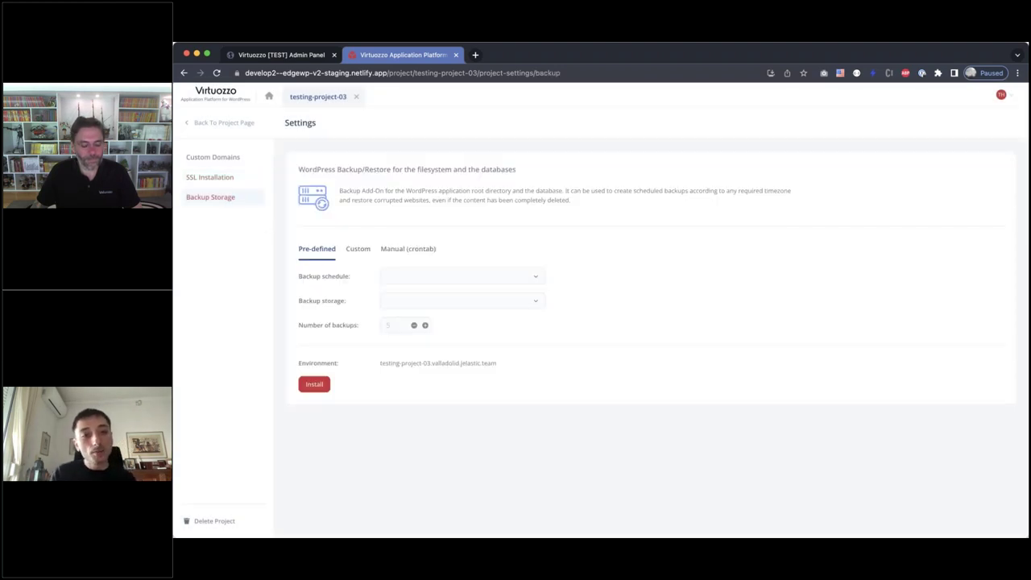
left_click(484, 277)
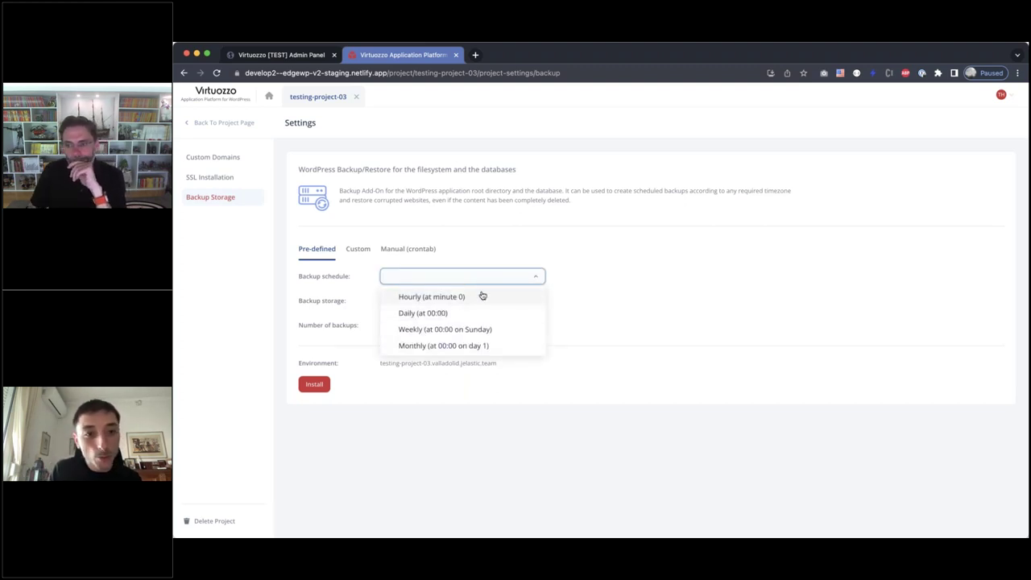
left_click(617, 276)
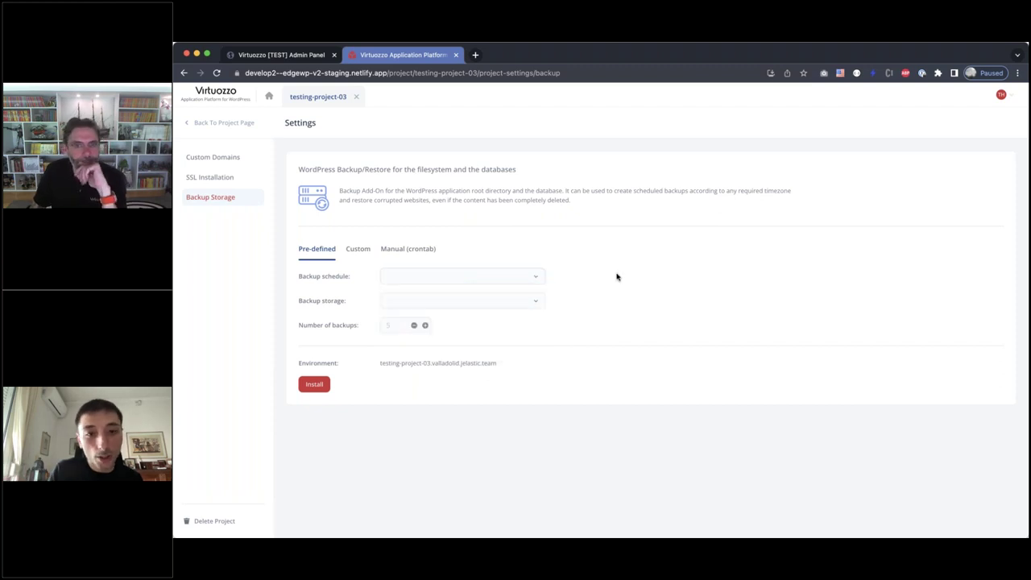
left_click(465, 304)
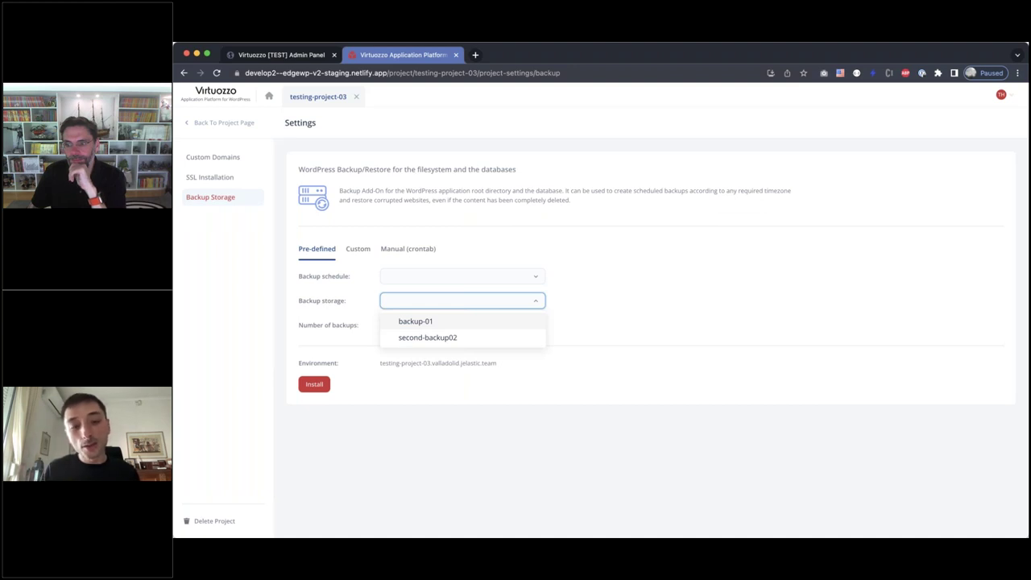
left_click(369, 323)
Set the number of backups to 20.
left_click(424, 325)
left_click(425, 326)
left_click(424, 325)
left_click(425, 325)
left_click(424, 325)
left_click(424, 325)
left_click(425, 326)
left_click(424, 325)
left_click(424, 325)
left_click(424, 325)
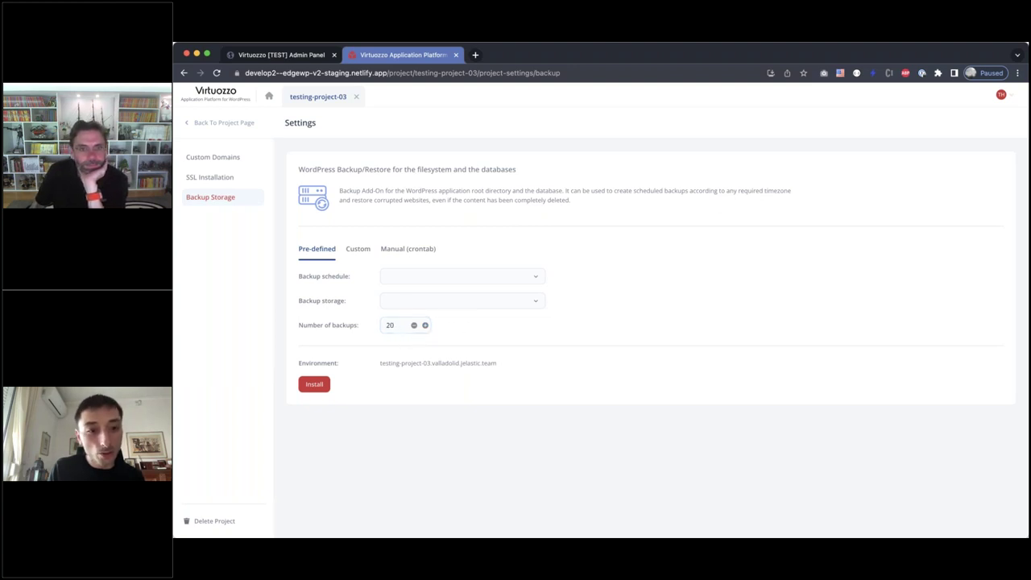
Examine the time and time zone options of the custom backup schedule, and show the manual crontab settings.
left_click(363, 248)
left_click(424, 277)
left_click(432, 279)
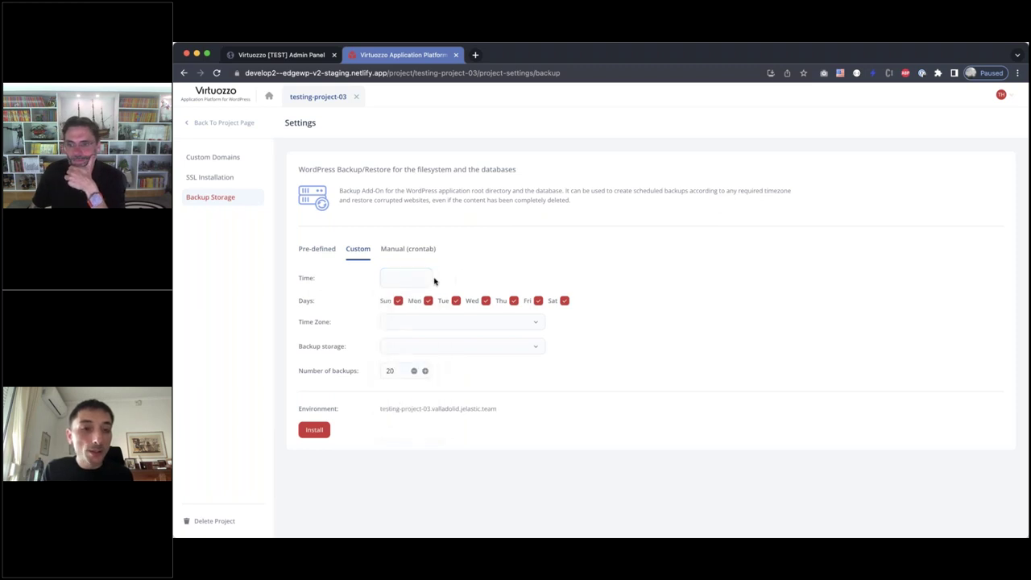
left_click(466, 329)
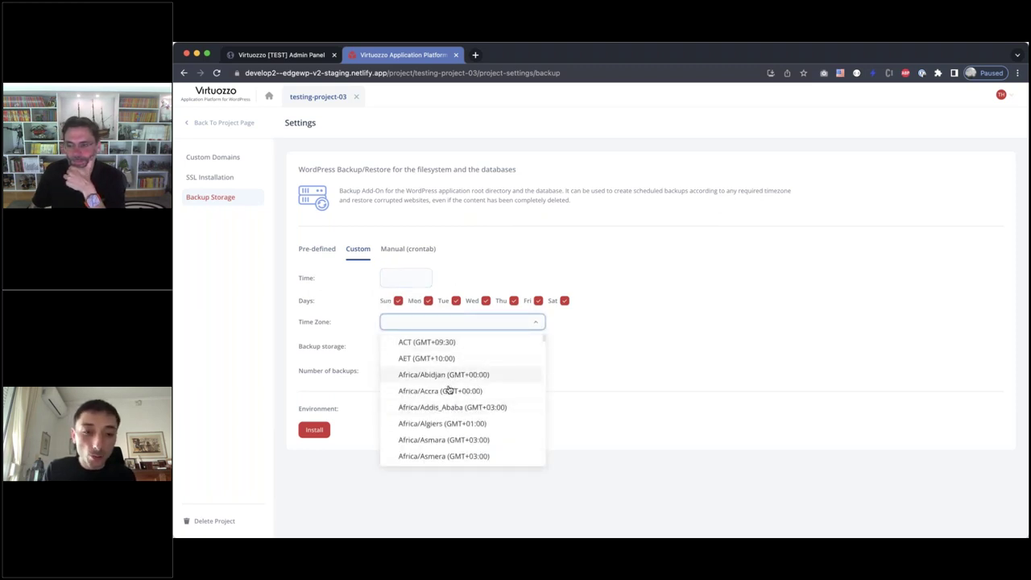
scroll(449, 386, "down", 3)
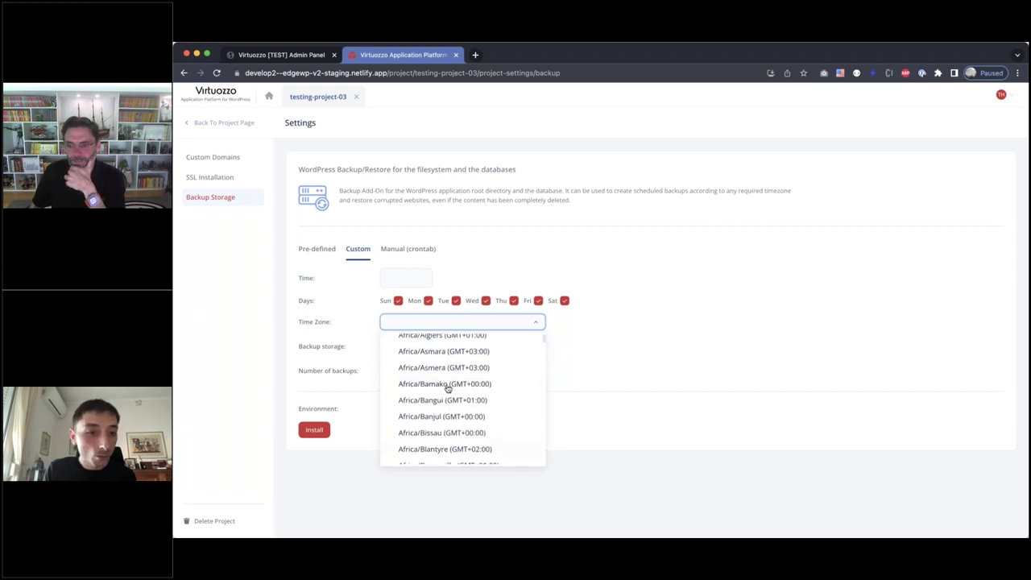
left_click(610, 379)
left_click(409, 278)
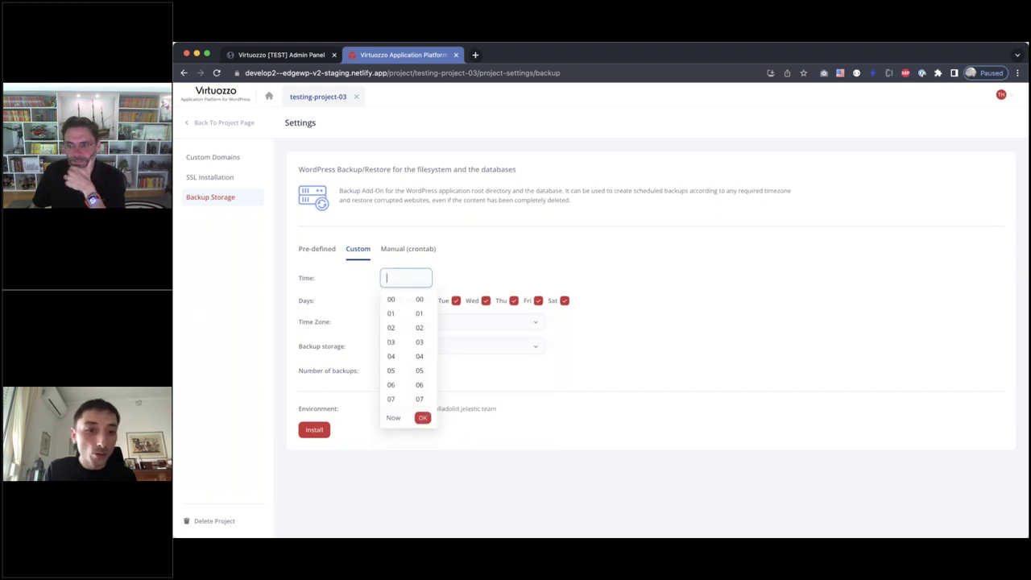
left_click(426, 249)
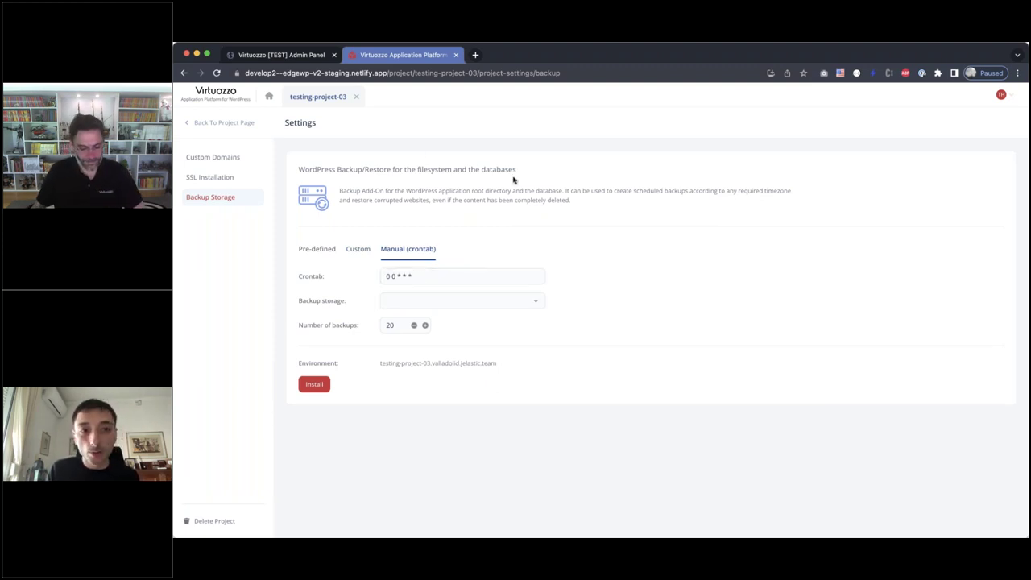
Return to the project, switch to the staging environment, and open the copy from production but dismiss its confirmation.
left_click(217, 123)
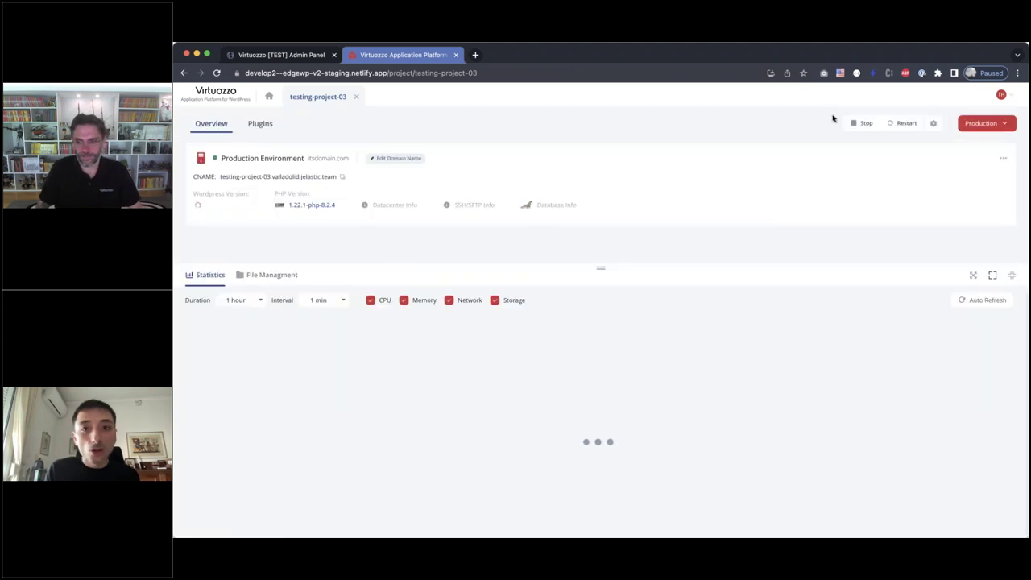
left_click(999, 125)
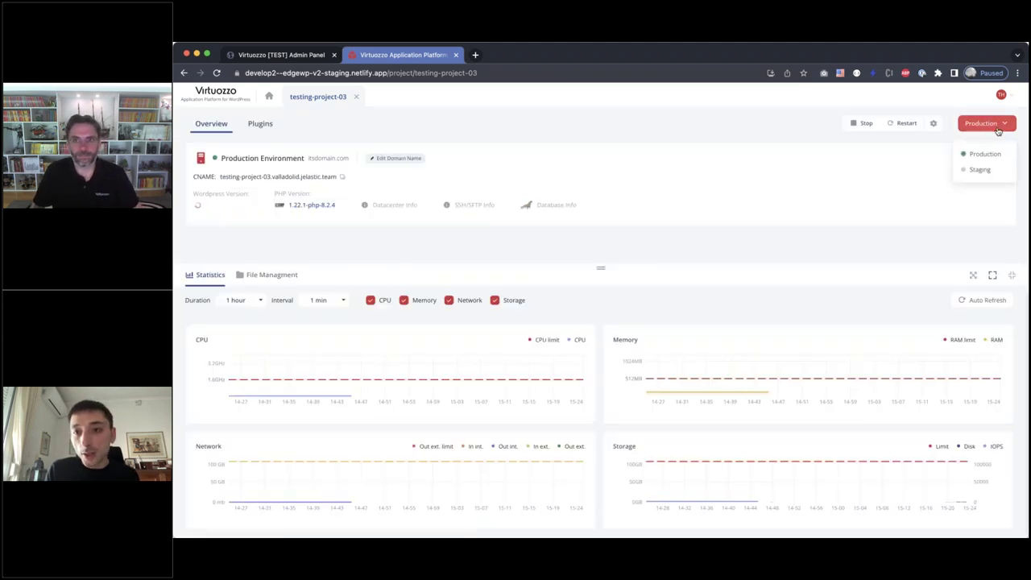
left_click(980, 170)
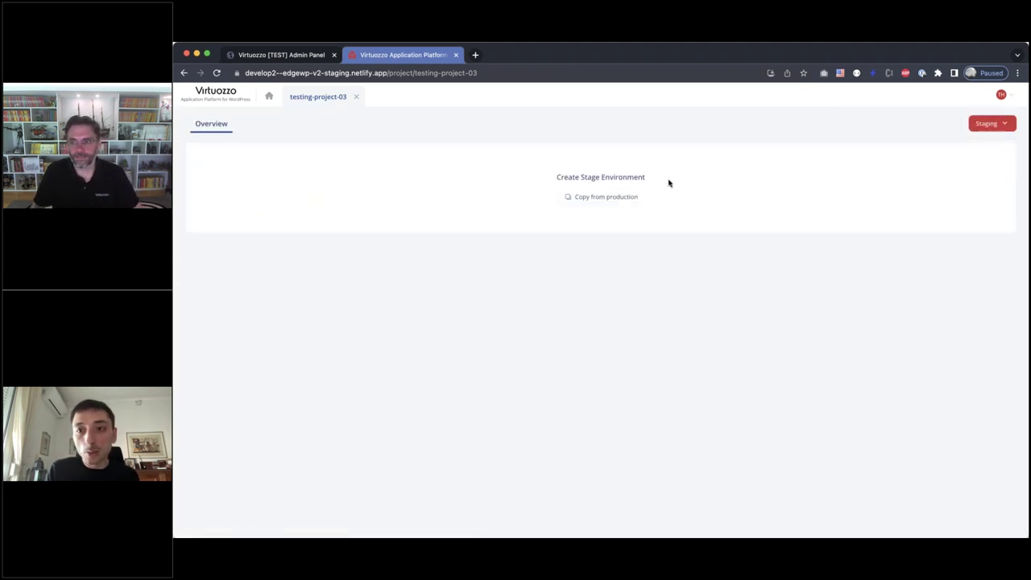
left_click(611, 199)
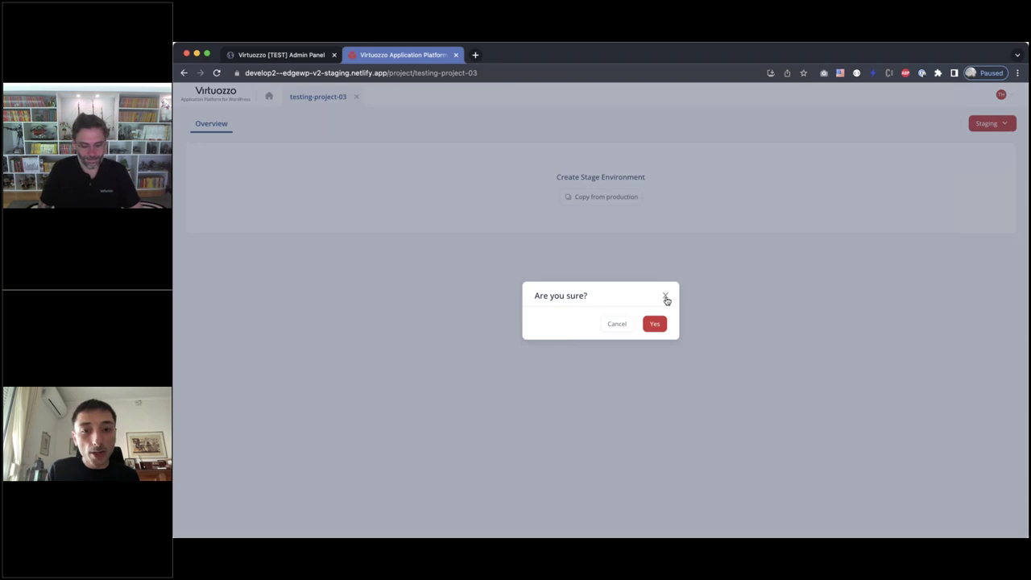
left_click(665, 298)
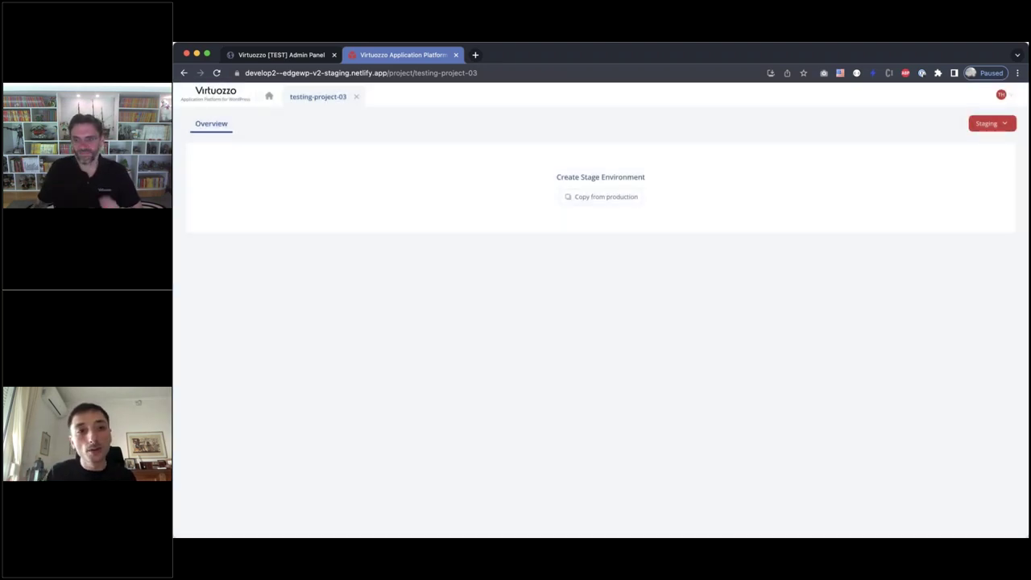
Switch the project back to the production environment and open the system settings.
left_click(996, 127)
left_click(982, 154)
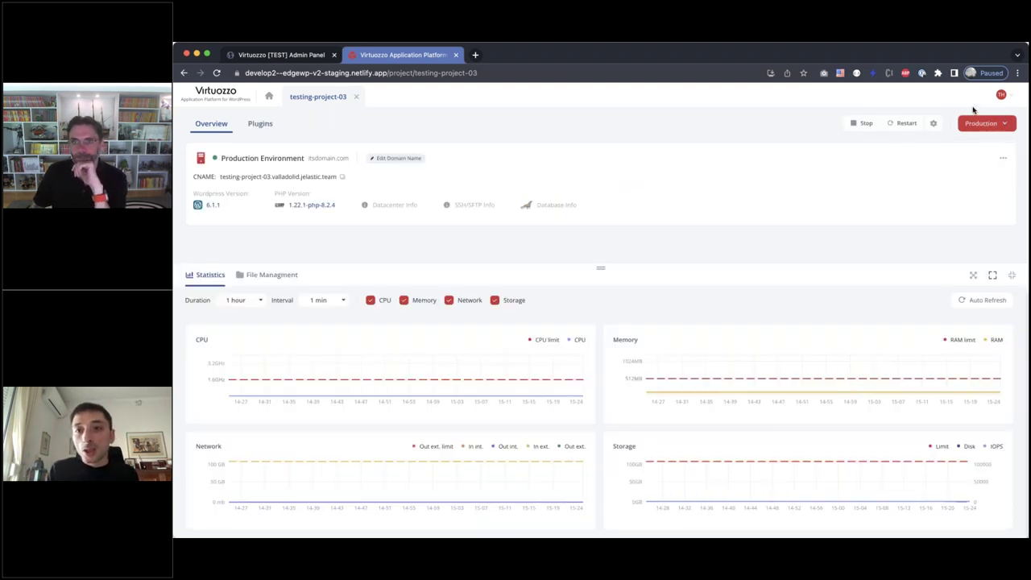
left_click(1004, 98)
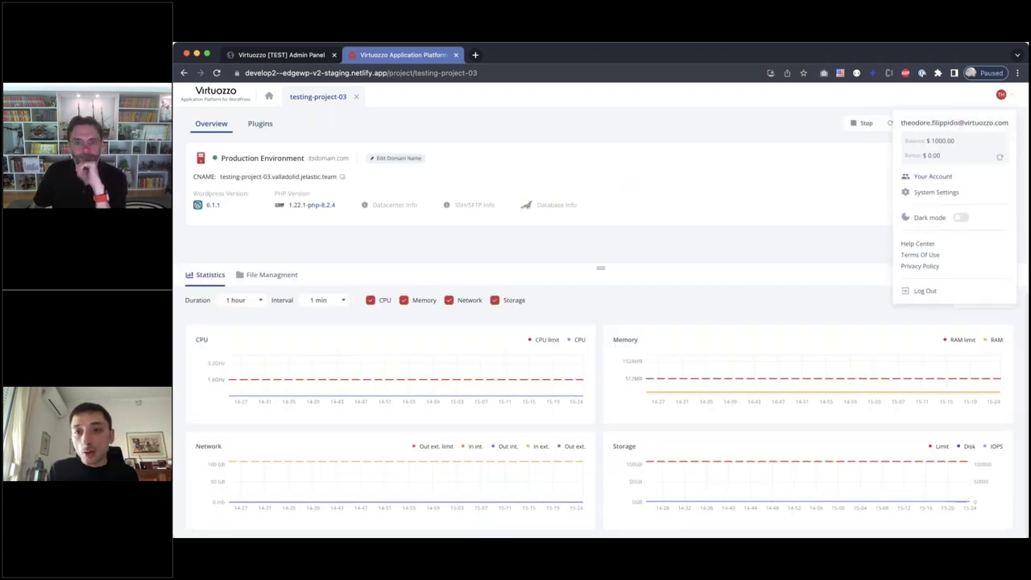
left_click(947, 196)
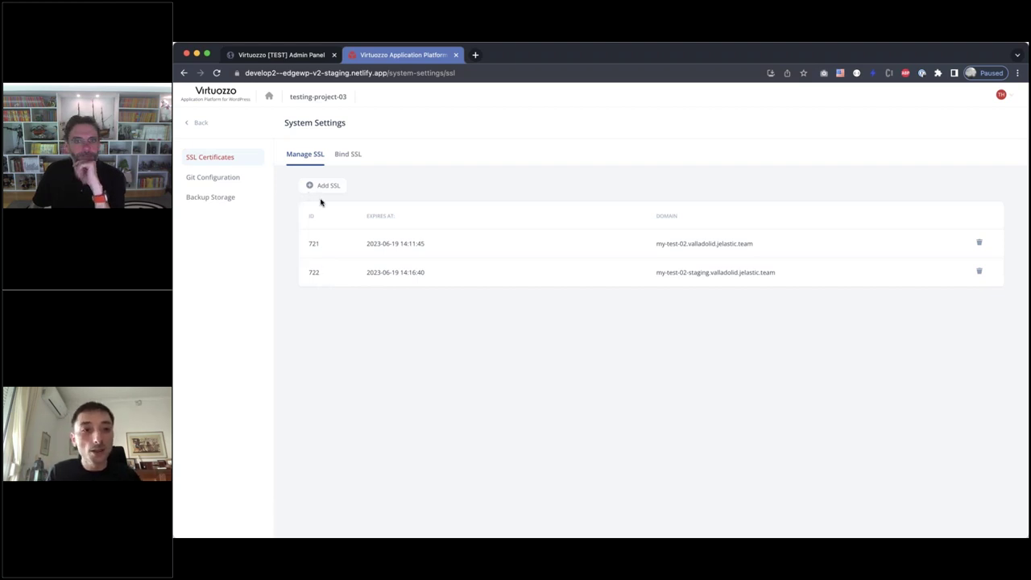
Examine the SSL binding options with the my-test-01-staging environment and the my-test-02-staging certificate selected, and return to the certificate list.
left_click(348, 154)
left_click(372, 207)
left_click(362, 244)
left_click(382, 262)
left_click(367, 279)
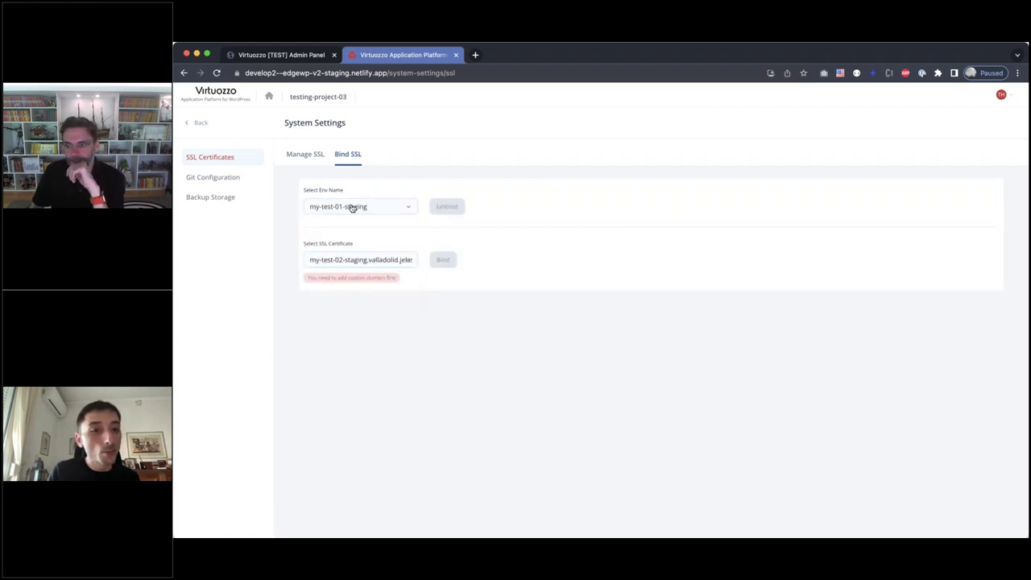
left_click(298, 156)
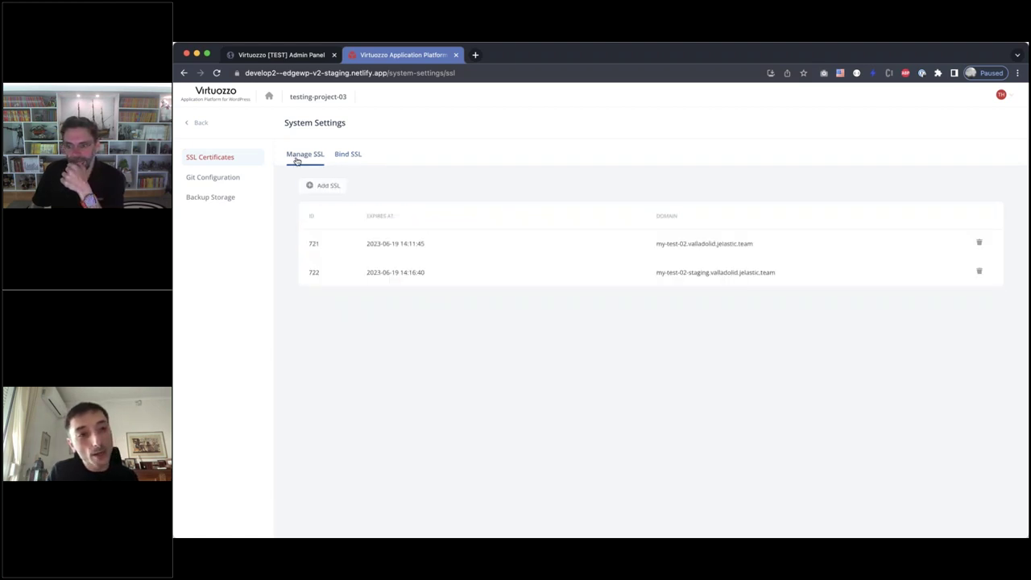
Examine the Git configuration and the fields for adding a repository, and dismiss the form without adding one.
left_click(225, 178)
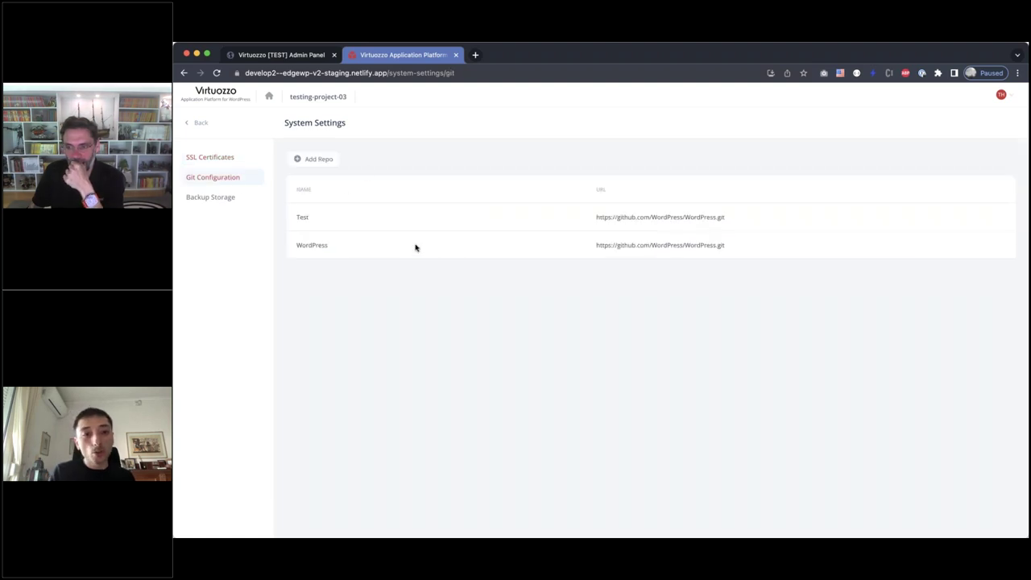
left_click(327, 167)
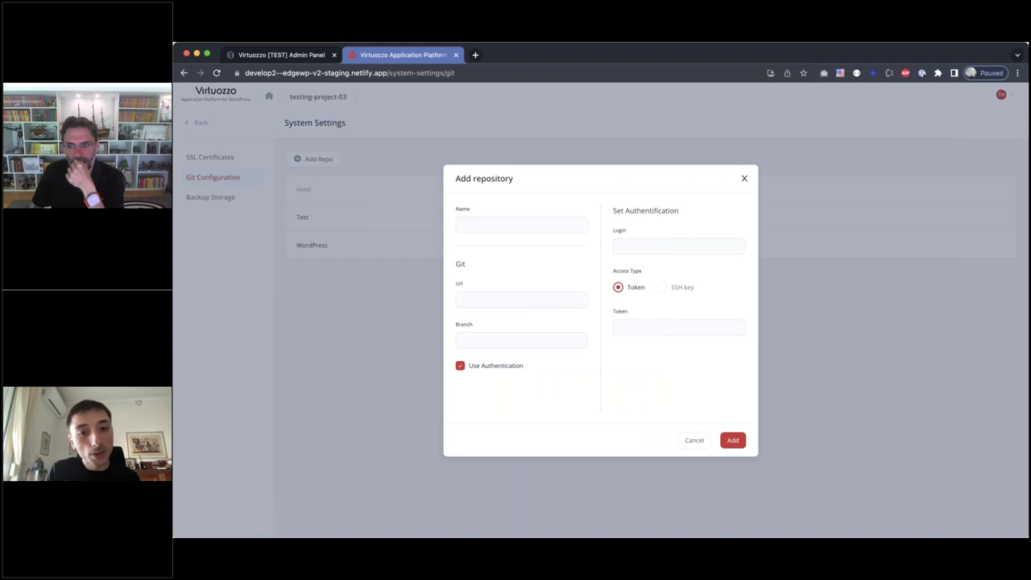
left_click(530, 339)
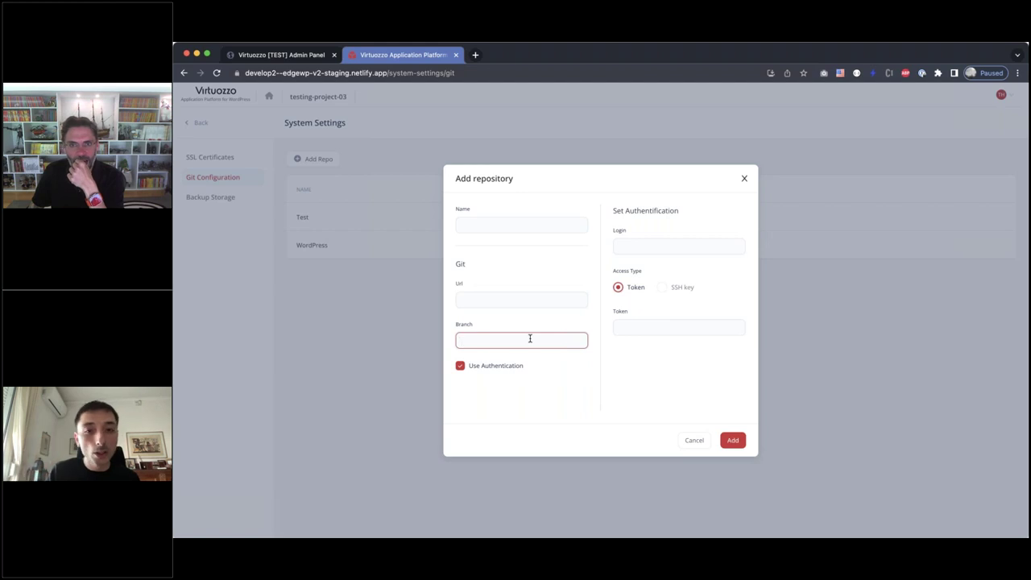
left_click(695, 442)
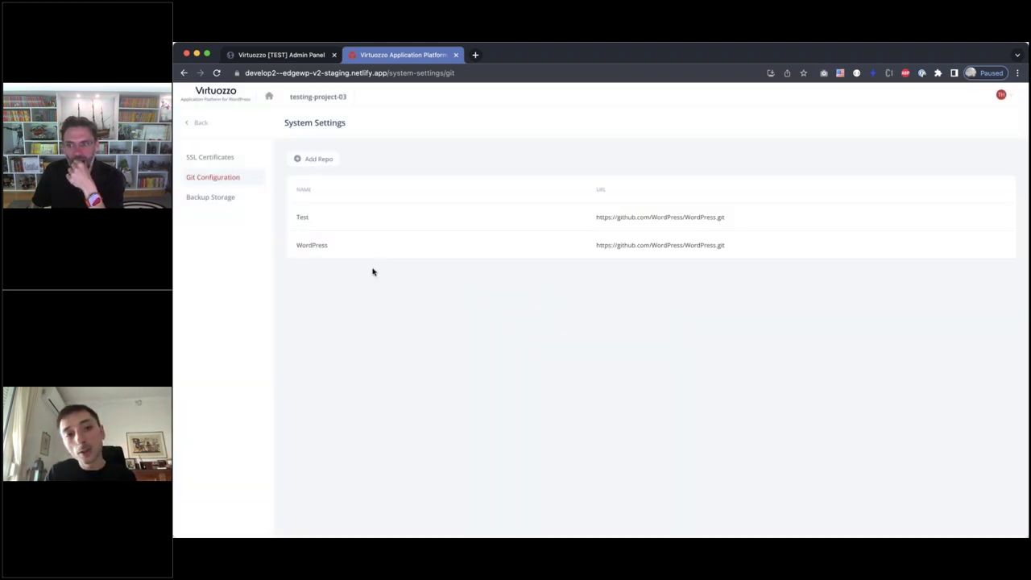
Look at the backup storages and the backup products offered for a new storage, without adding one.
left_click(220, 198)
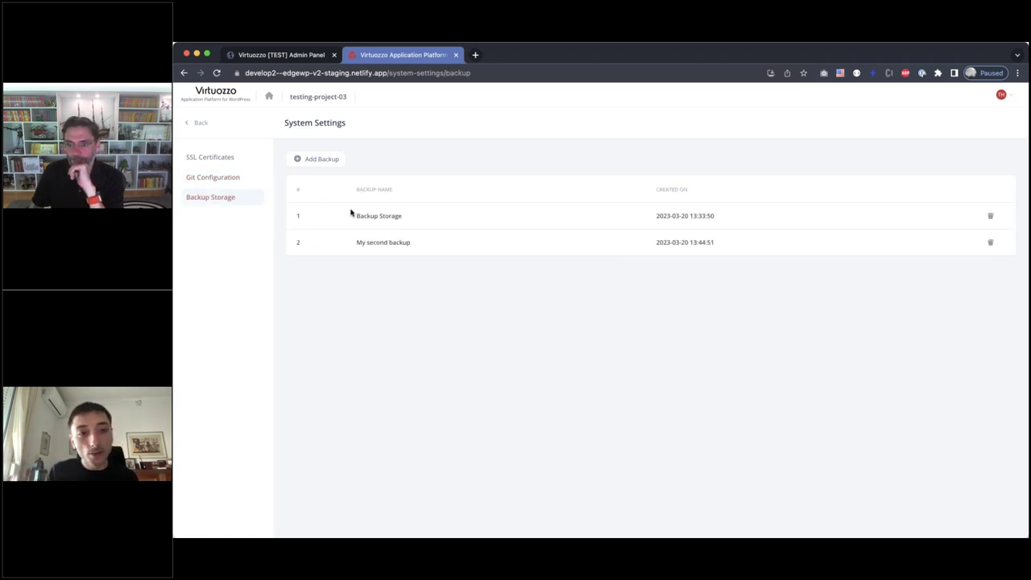
left_click(323, 163)
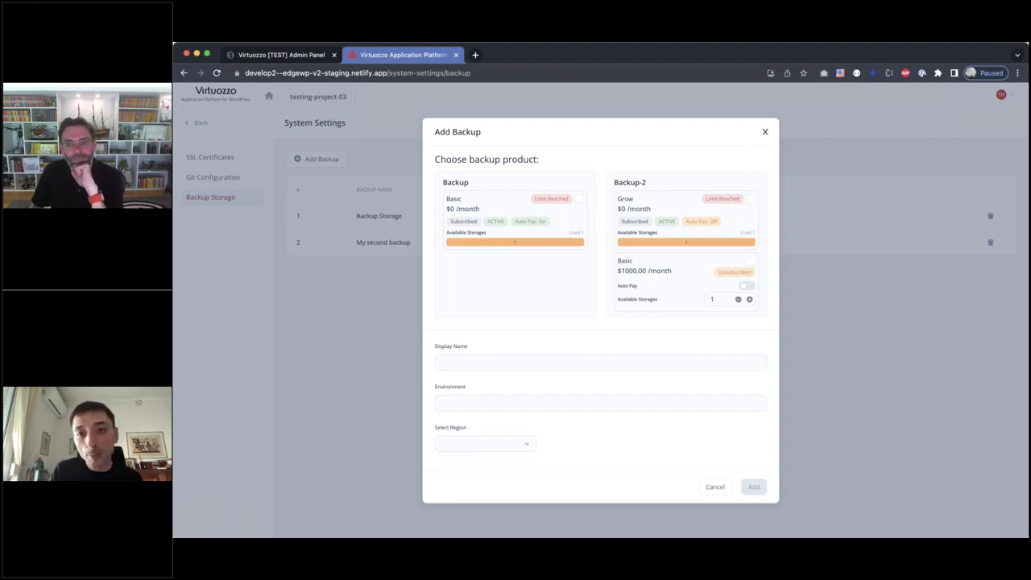
left_click(765, 133)
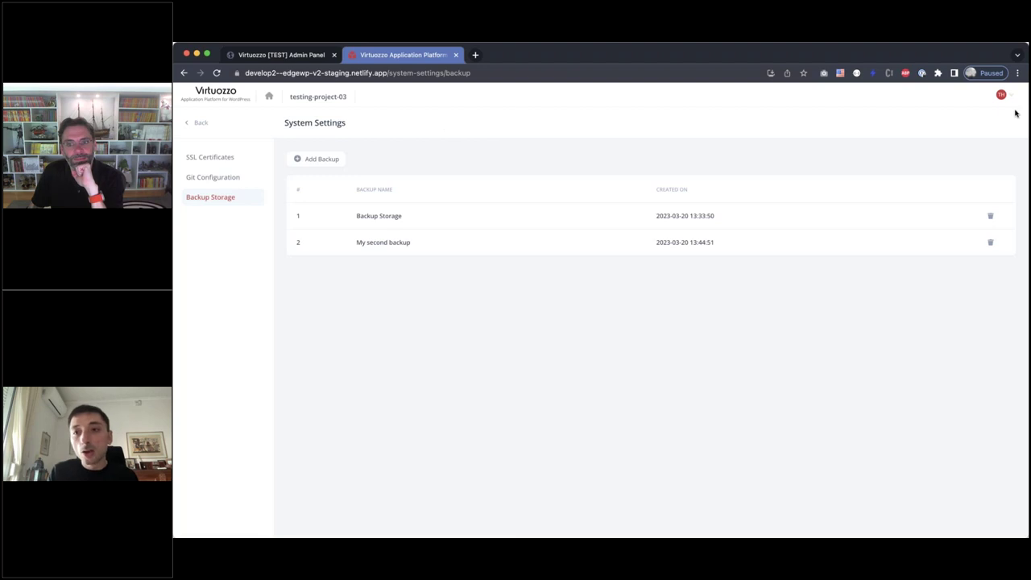
Show the account's user information and examine the start time choices for the maintenance window.
left_click(1004, 95)
left_click(942, 177)
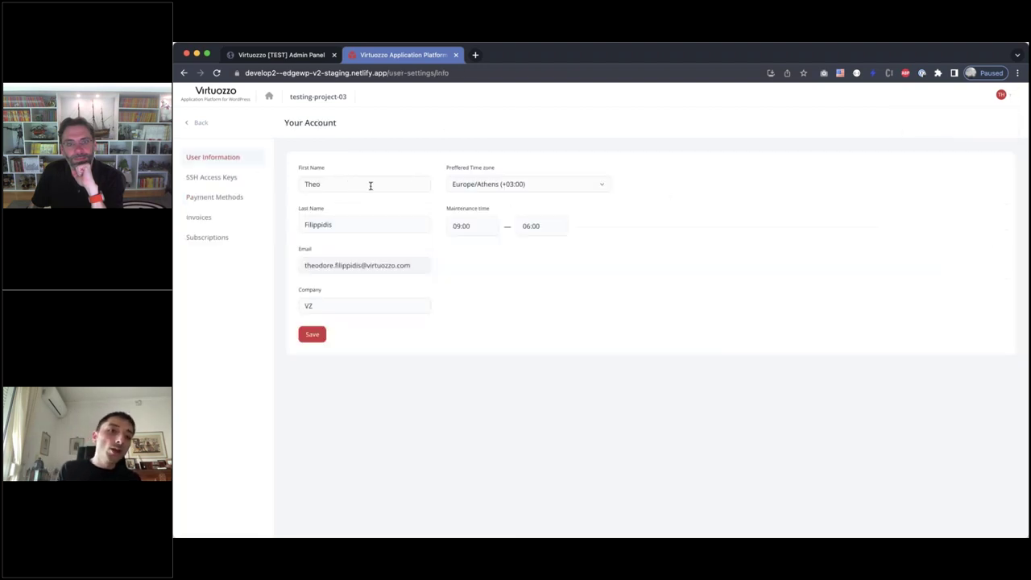
left_click(482, 225)
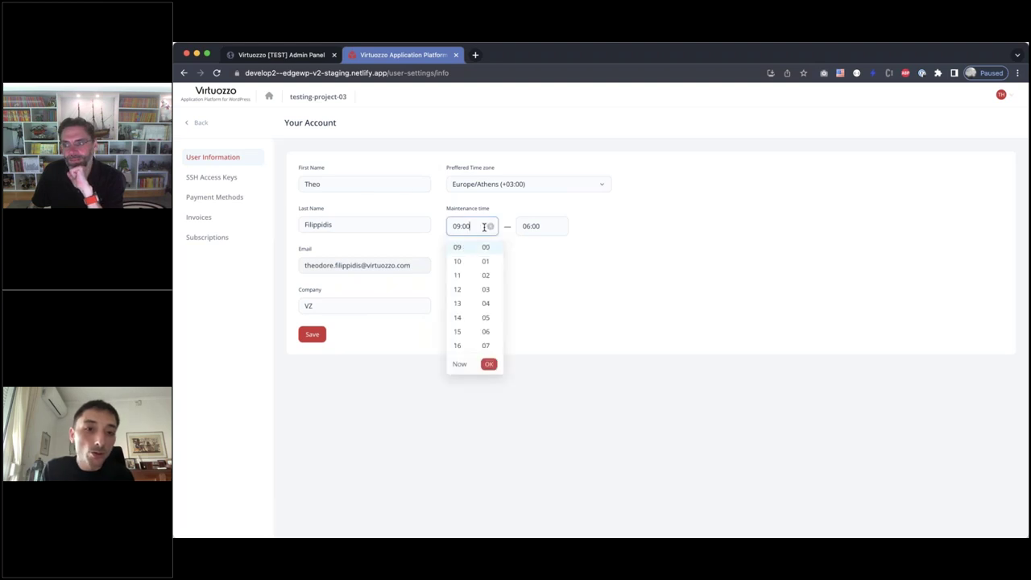
left_click(585, 238)
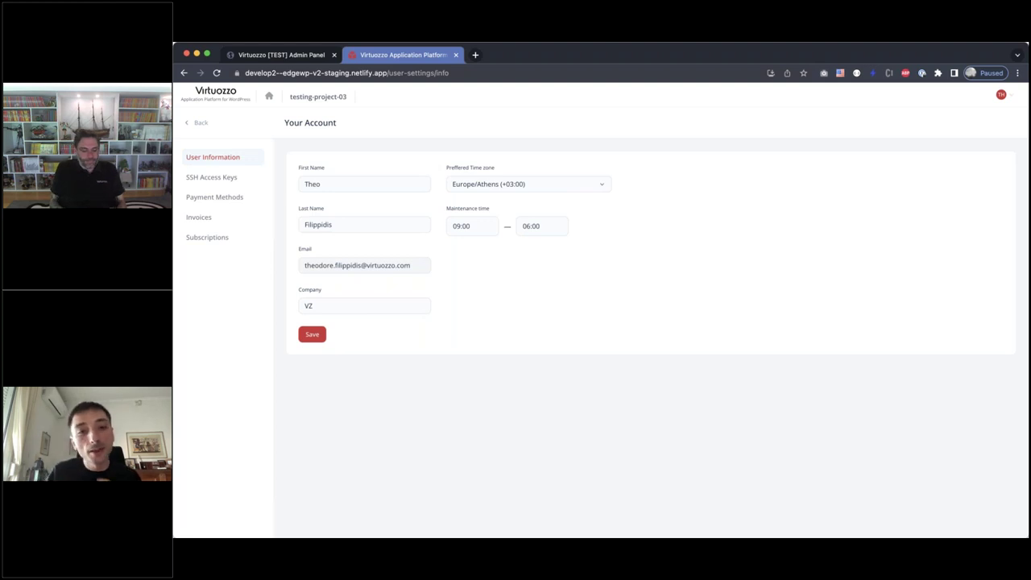
Review the account's SSH access keys, the form for adding a public key, and the SSH Gate command line.
left_click(234, 179)
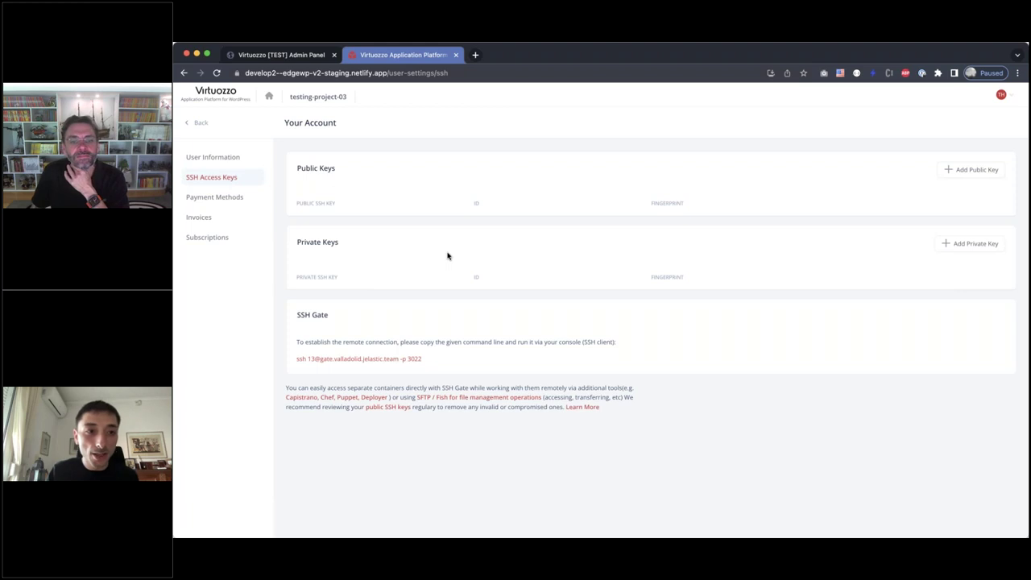
left_click(941, 170)
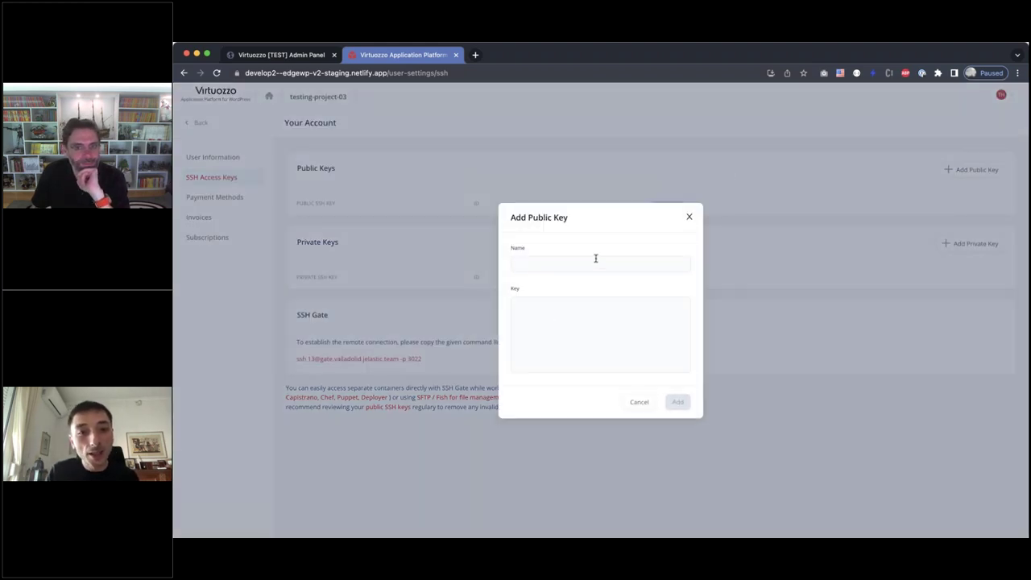
left_click(690, 218)
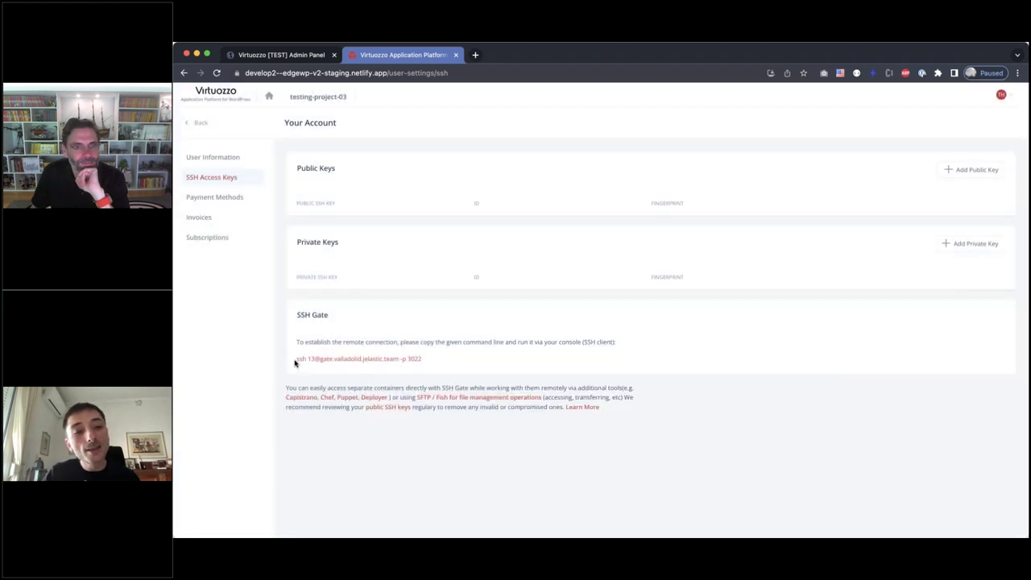
left_click_drag(294, 364, 385, 360)
left_click(402, 360)
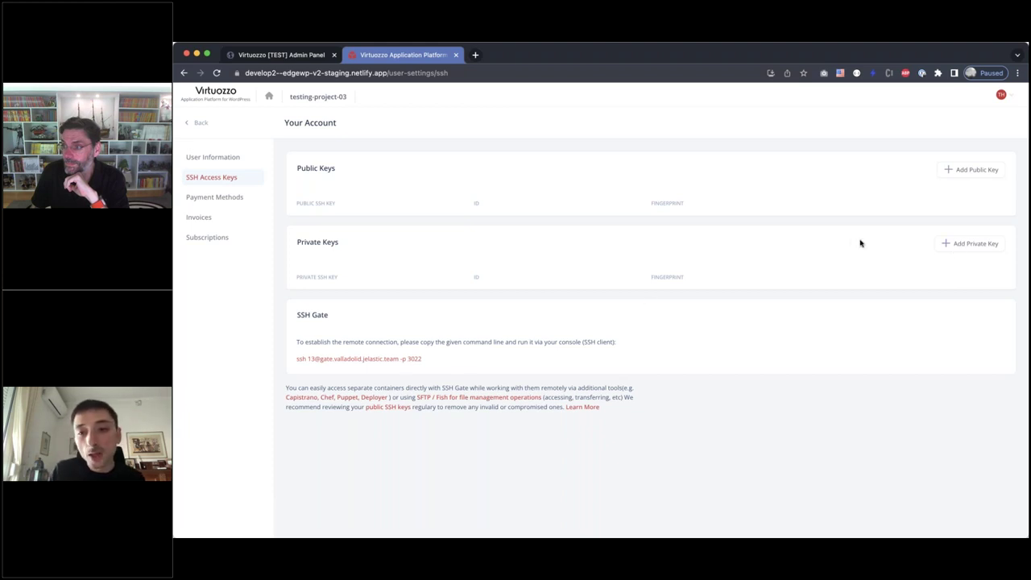
Inspect the form for adding a private SSH key and dismiss it without adding one.
left_click(974, 244)
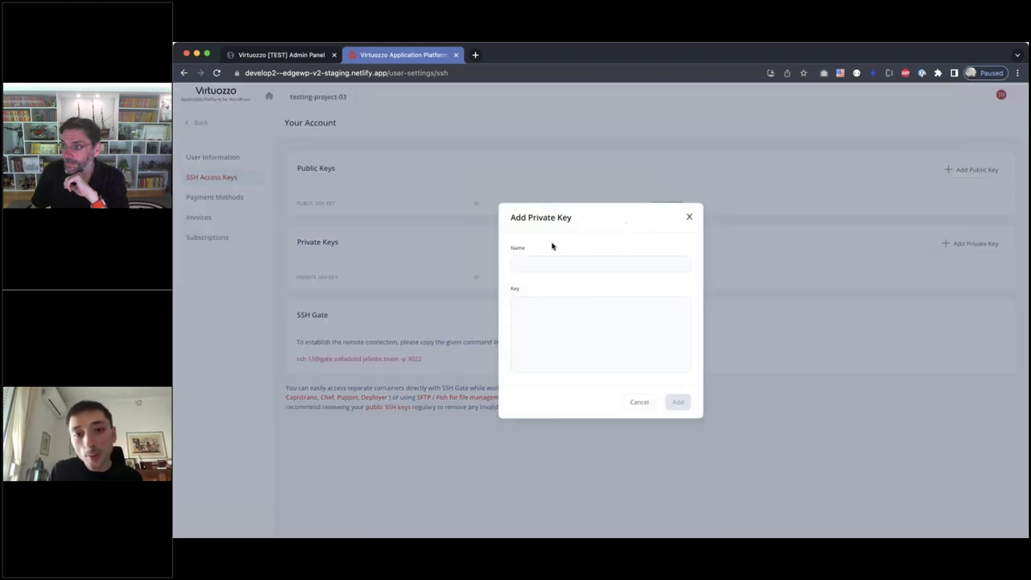
left_click(609, 265)
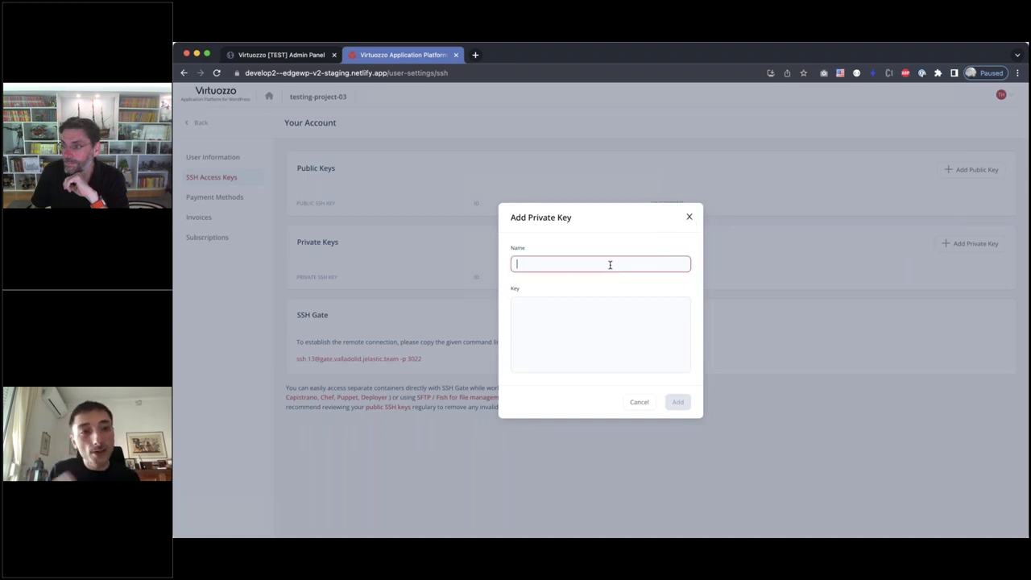
left_click(689, 217)
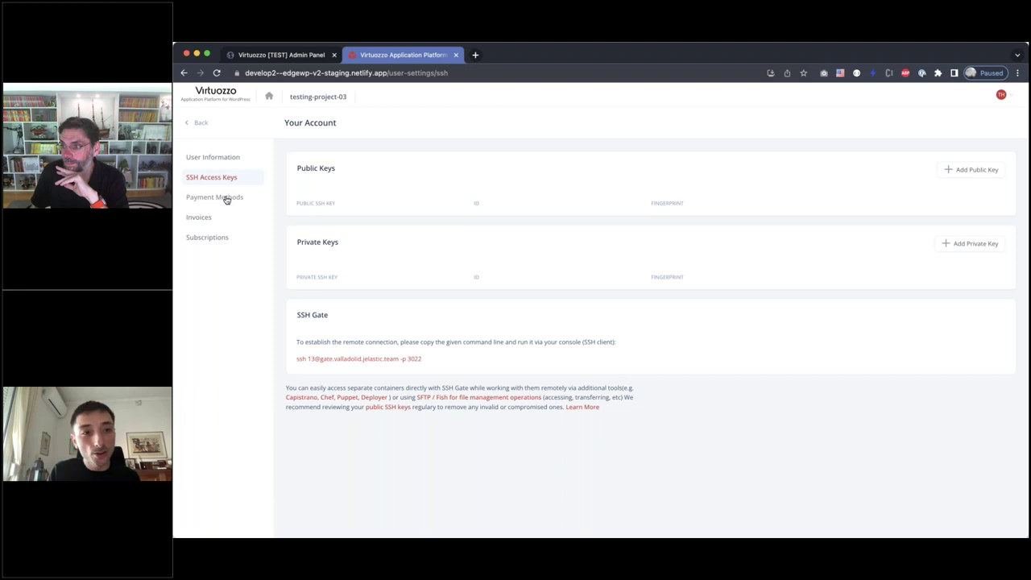
Look through the account's payment methods, invoices and subscriptions.
left_click(227, 198)
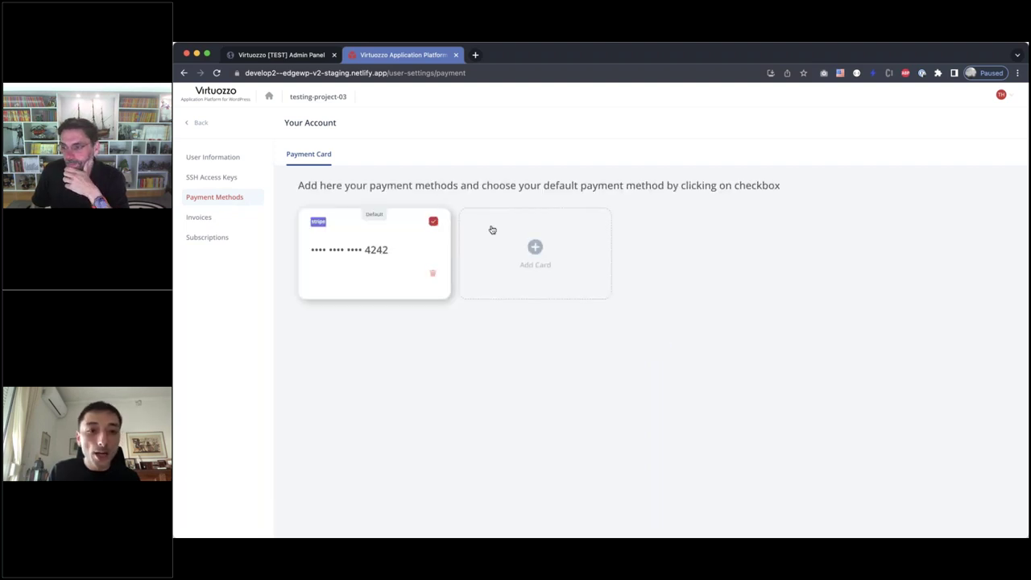
left_click(220, 218)
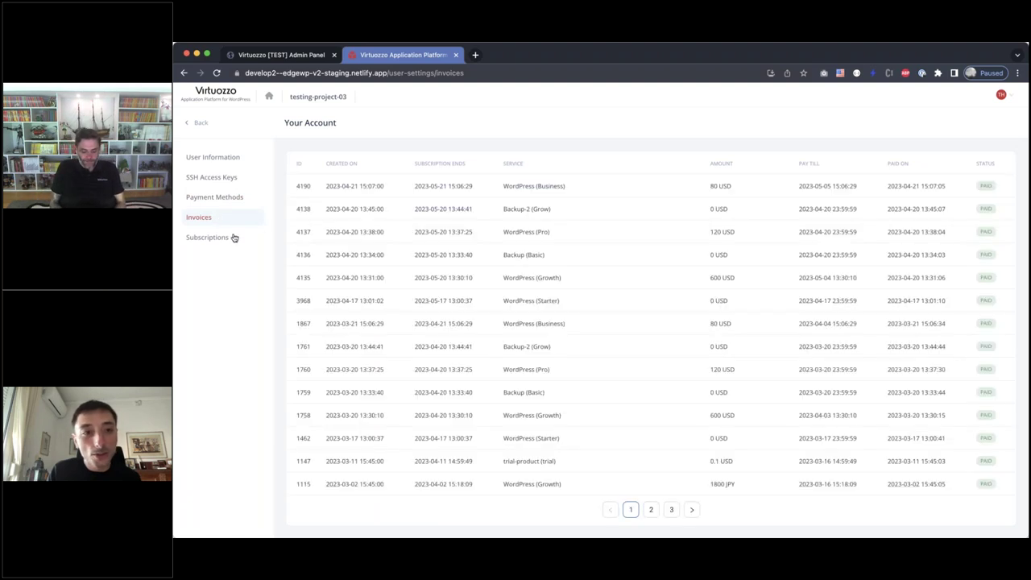
left_click(227, 241)
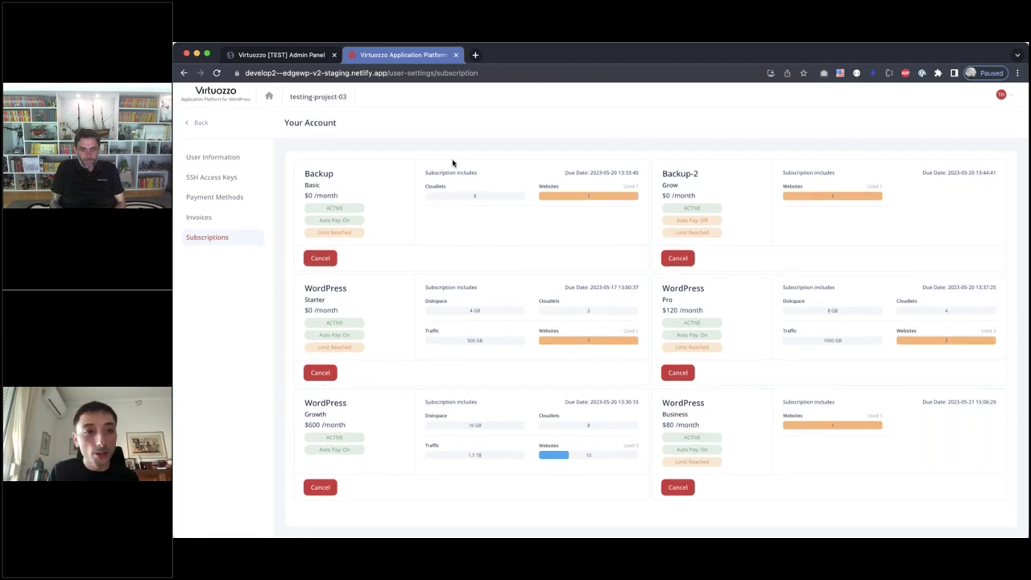
Leave the account settings for testing-project-03 and go to the home dashboard.
left_click(321, 100)
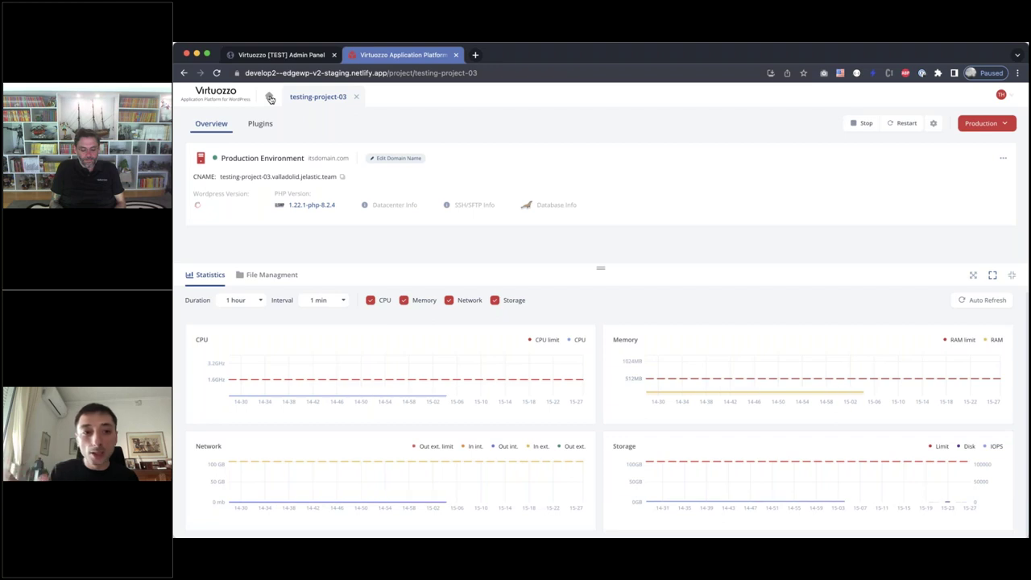
left_click(277, 99)
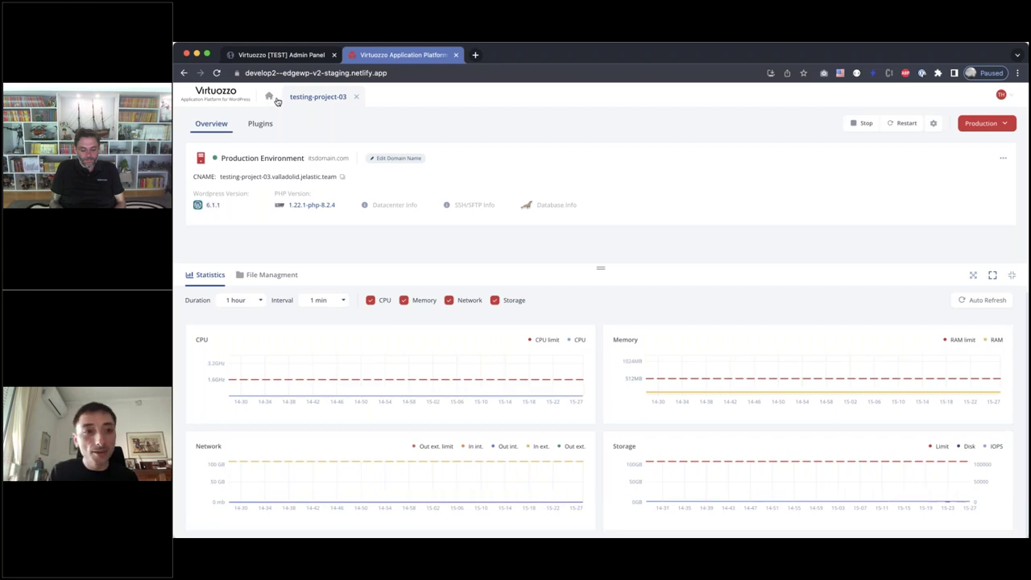